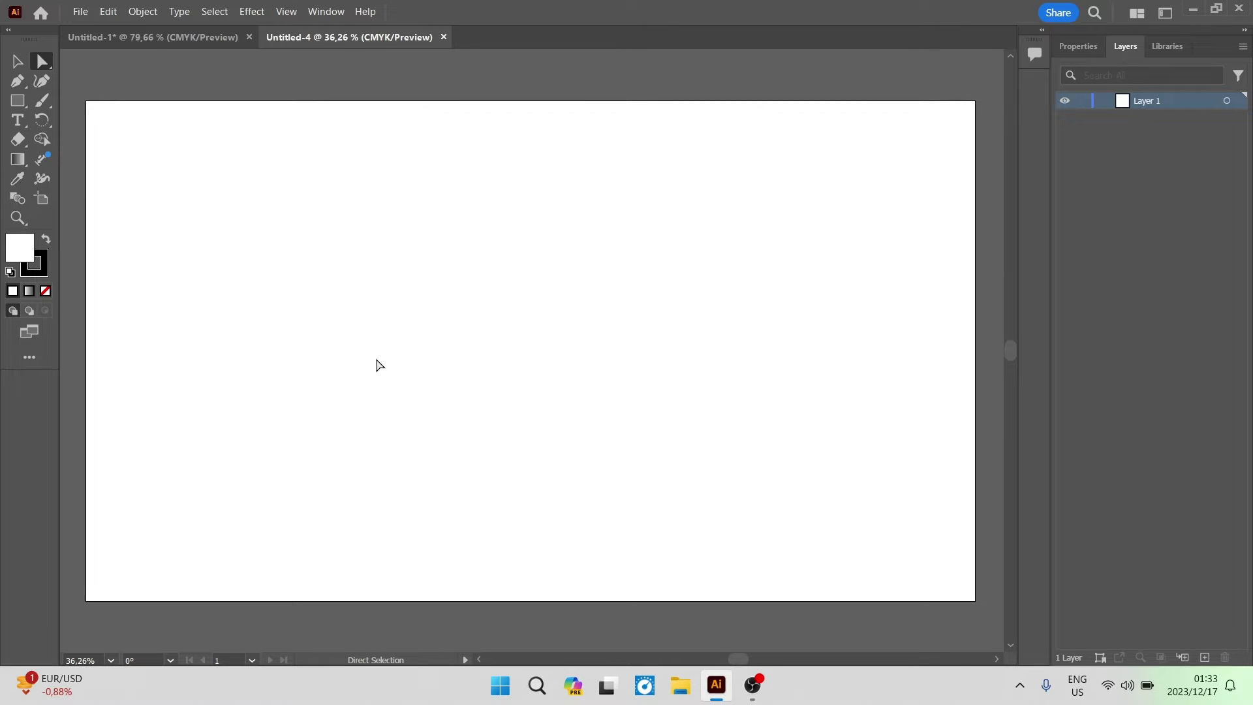
- Open glasses-1052010_1920.jpg from the Downloads folder as a new document
{"action": "left_click", "coordinate": [75, 13]}
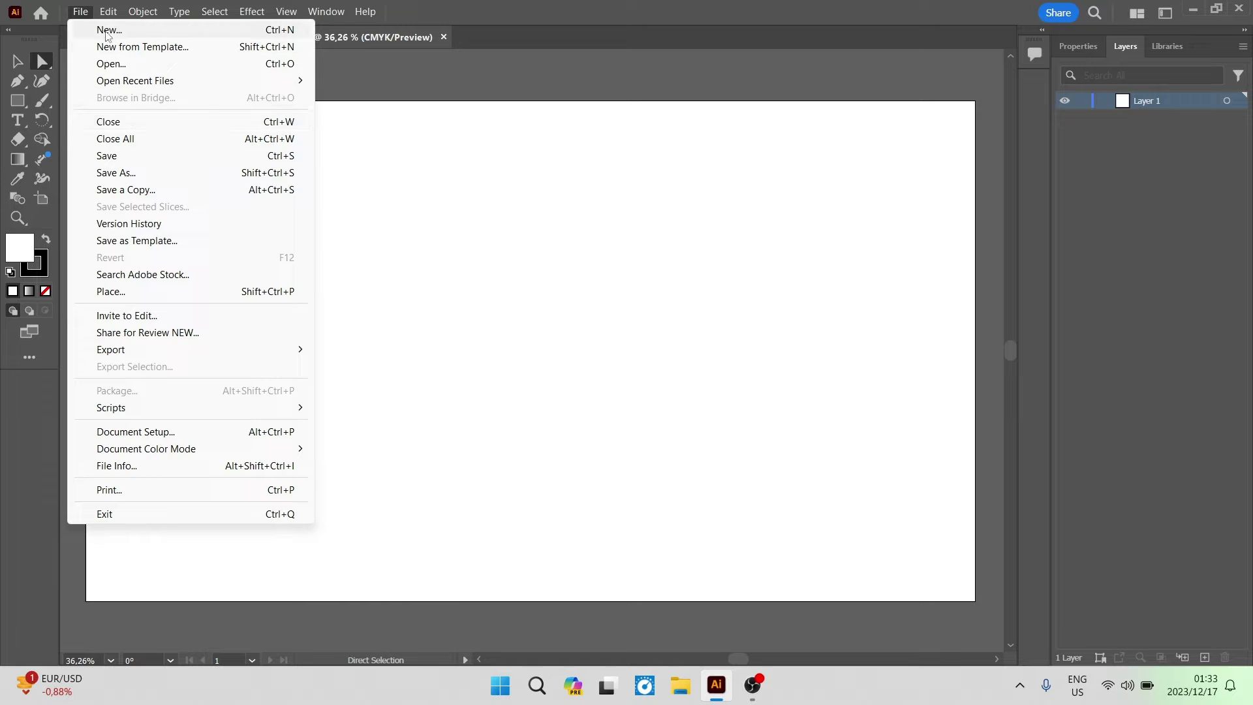
{"action": "left_click", "coordinate": [108, 66]}
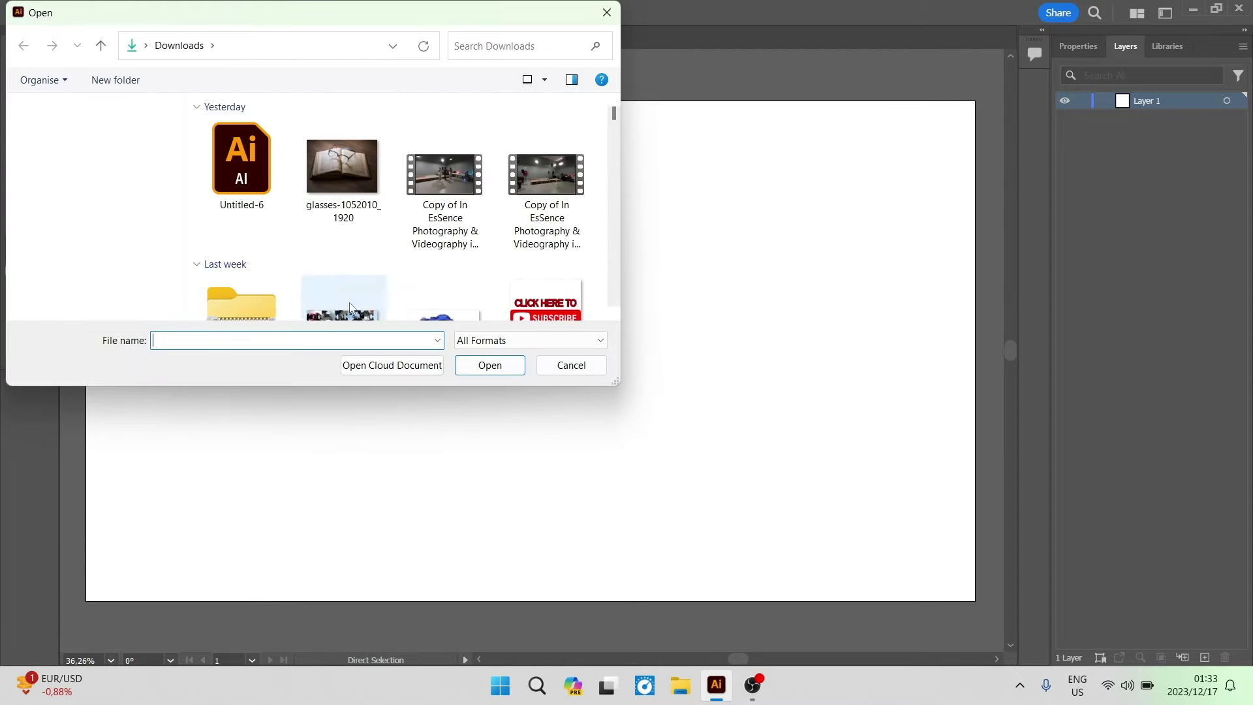
{"action": "left_click", "coordinate": [341, 163]}
{"action": "left_click", "coordinate": [496, 364]}
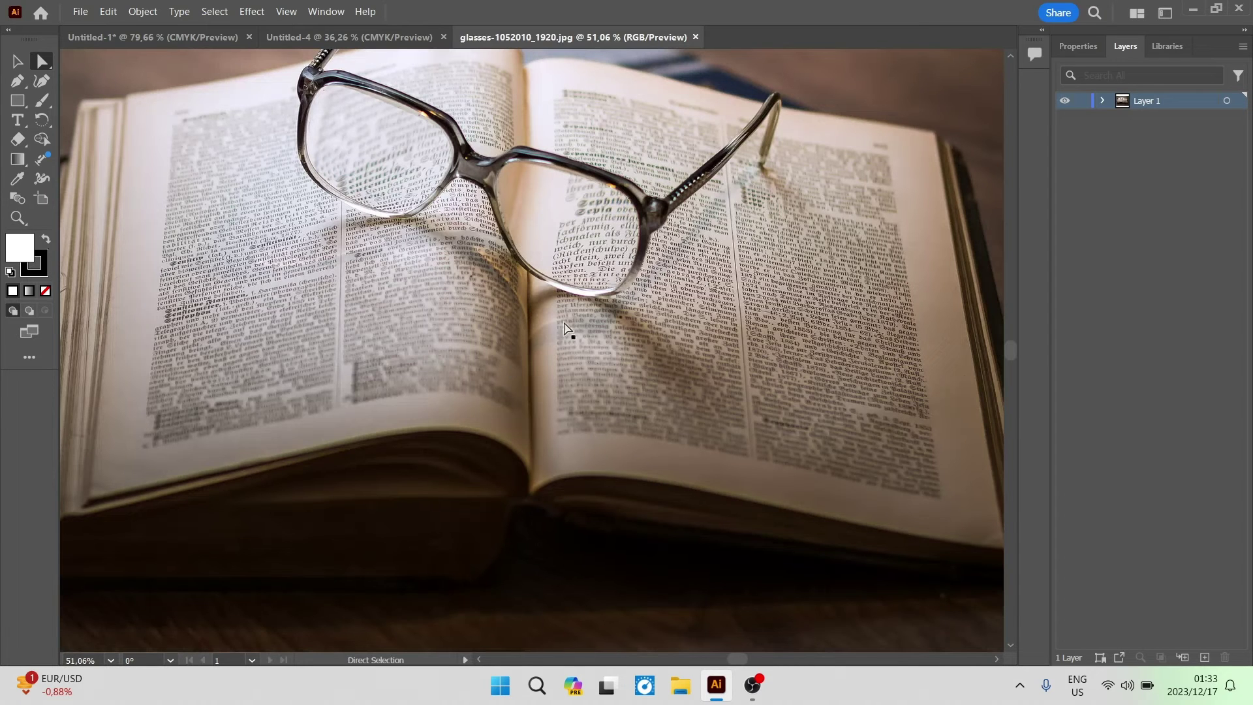
- Zoom the canvas to 25% so the whole photo is visible
{"action": "scroll", "coordinate": [568, 333], "scroll_direction": "up", "scroll_amount": 3}
{"action": "scroll", "coordinate": [565, 329], "scroll_direction": "up", "scroll_amount": 1}
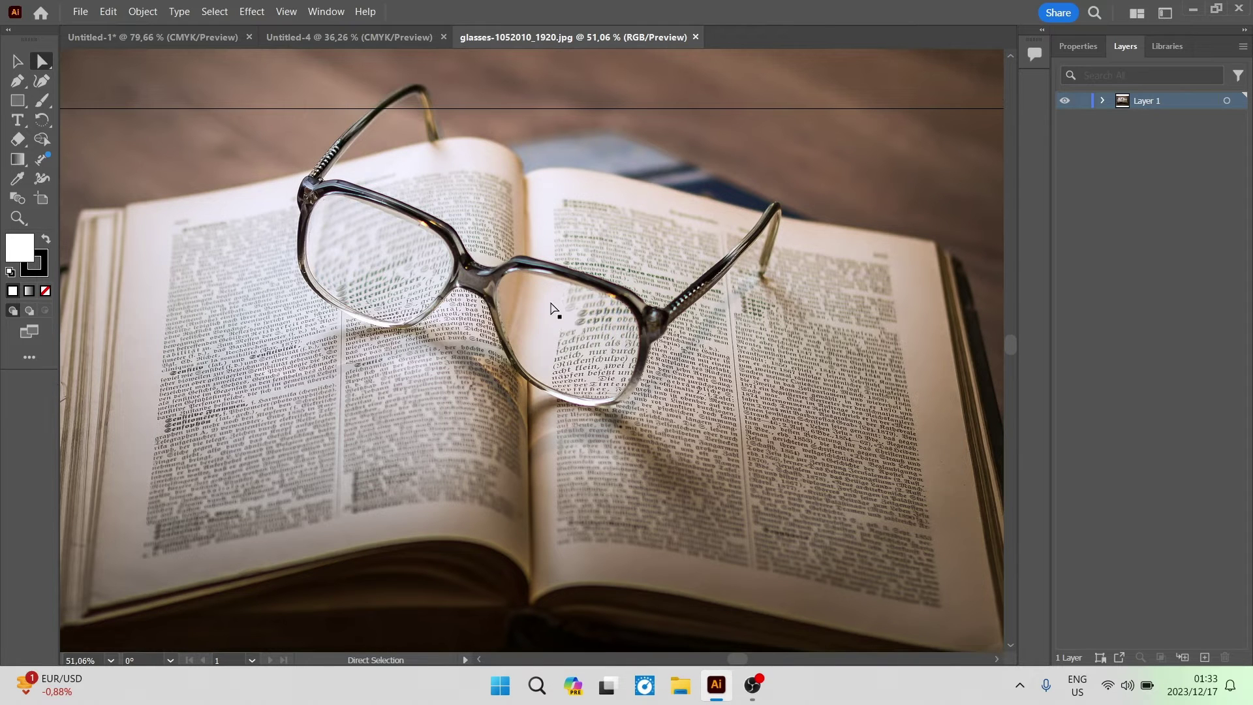
{"action": "scroll", "coordinate": [512, 168], "scroll_direction": "down", "scroll_amount": 2}
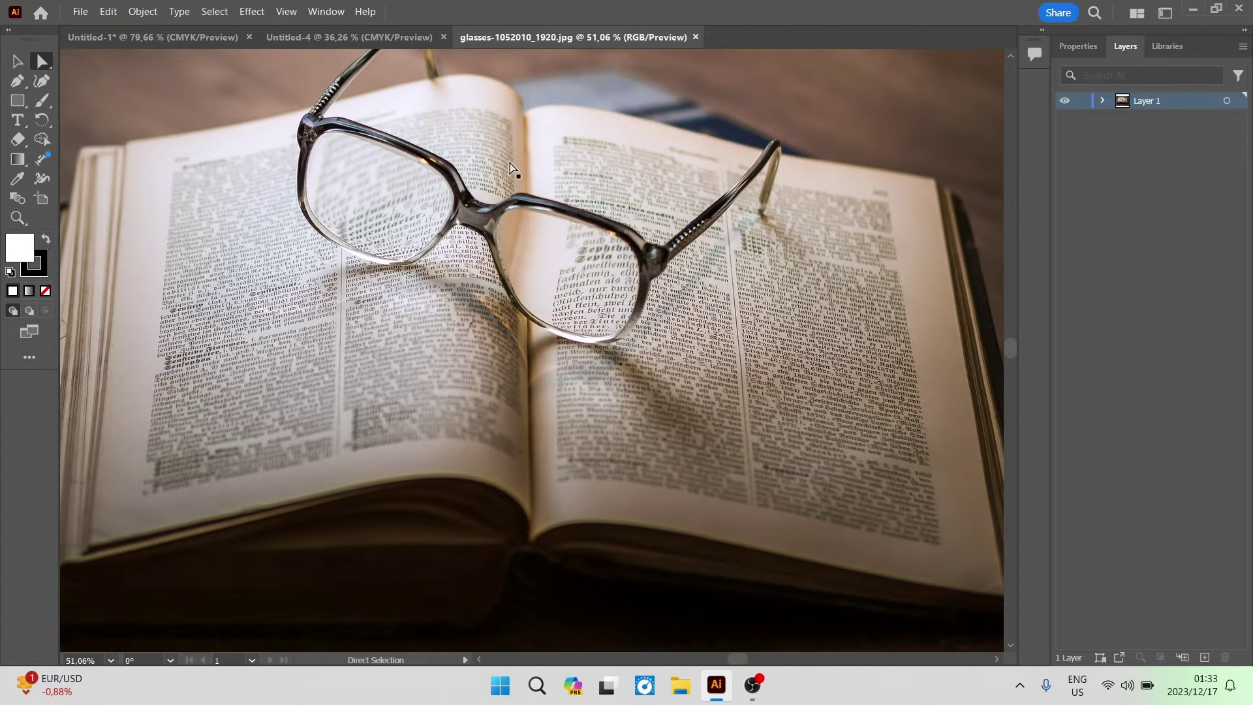
{"action": "scroll", "coordinate": [566, 361], "scroll_direction": "down", "scroll_amount": 3}
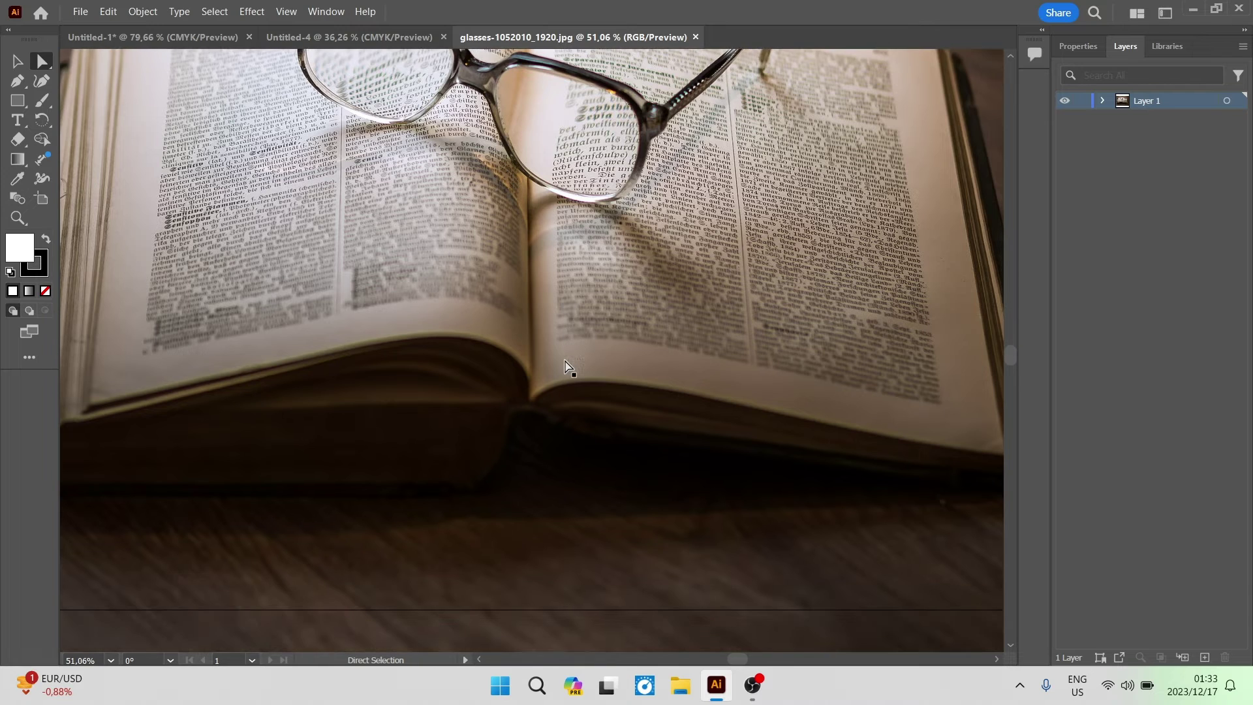
{"action": "scroll", "coordinate": [567, 365], "scroll_direction": "down", "scroll_amount": 3}
{"action": "scroll", "coordinate": [586, 418], "scroll_direction": "up", "scroll_amount": 3}
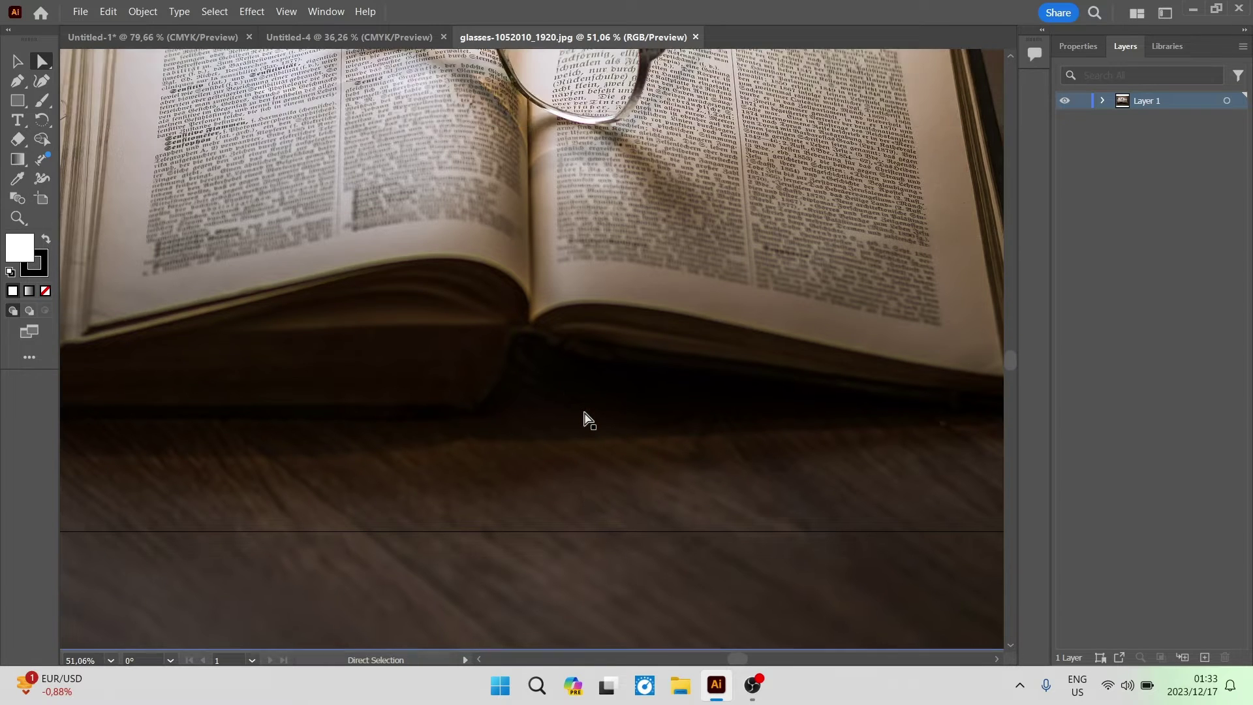
{"action": "scroll", "coordinate": [586, 408], "scroll_direction": "down", "scroll_amount": 1, "text": "alt"}
{"action": "scroll", "coordinate": [586, 409], "scroll_direction": "down", "scroll_amount": 3, "text": "alt"}
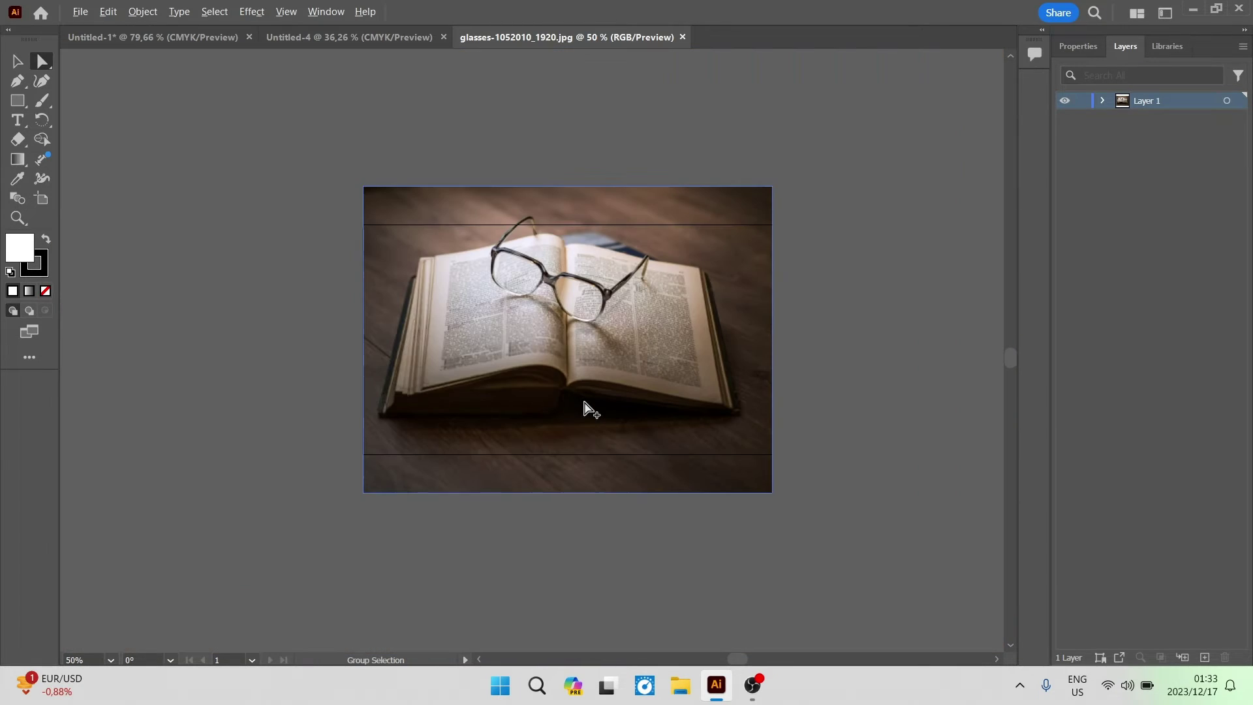
{"action": "scroll", "coordinate": [554, 307], "scroll_direction": "up", "scroll_amount": 1, "text": "alt"}
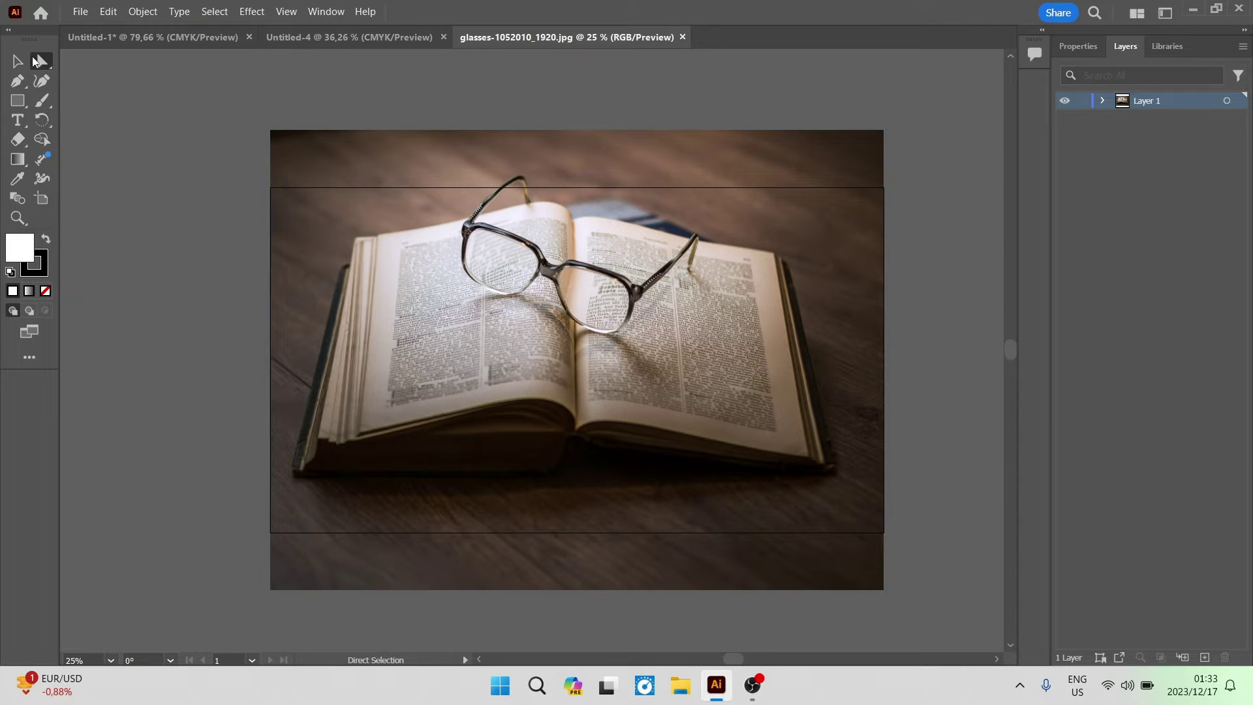
- Select the photo, drag it about 67 pt lower, then deselect it
{"action": "left_click", "coordinate": [19, 61]}
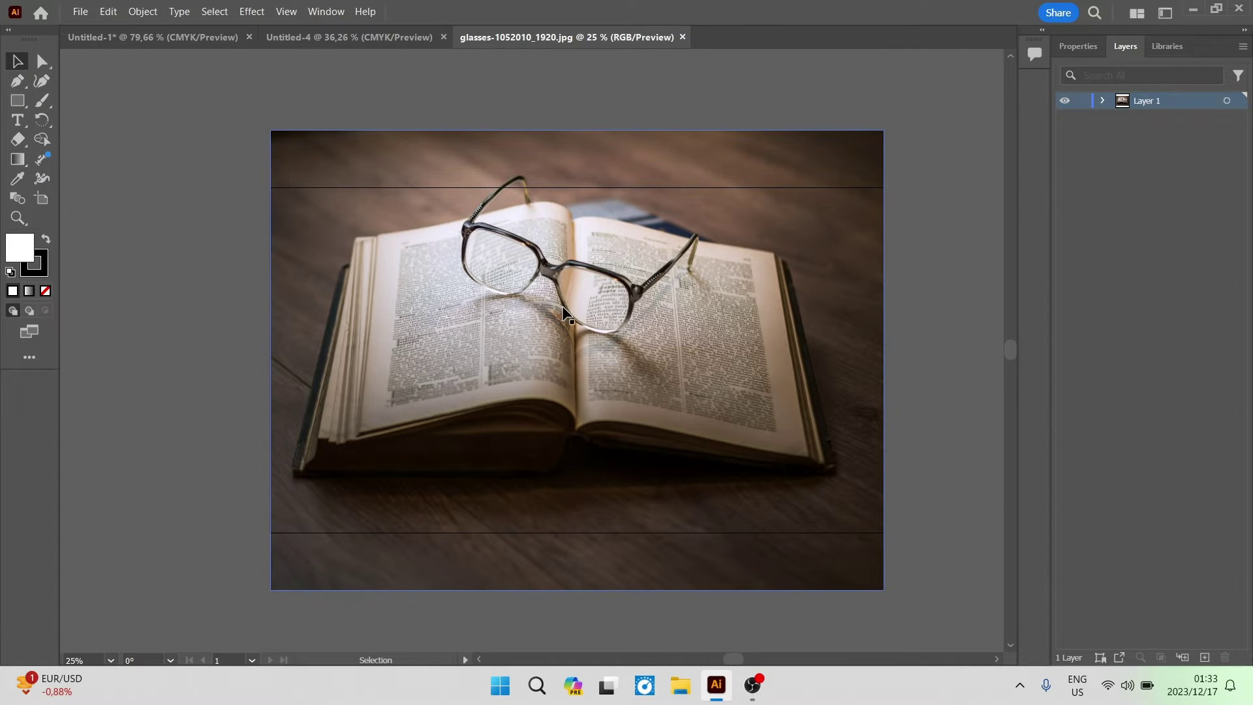
{"action": "left_click", "coordinate": [570, 321]}
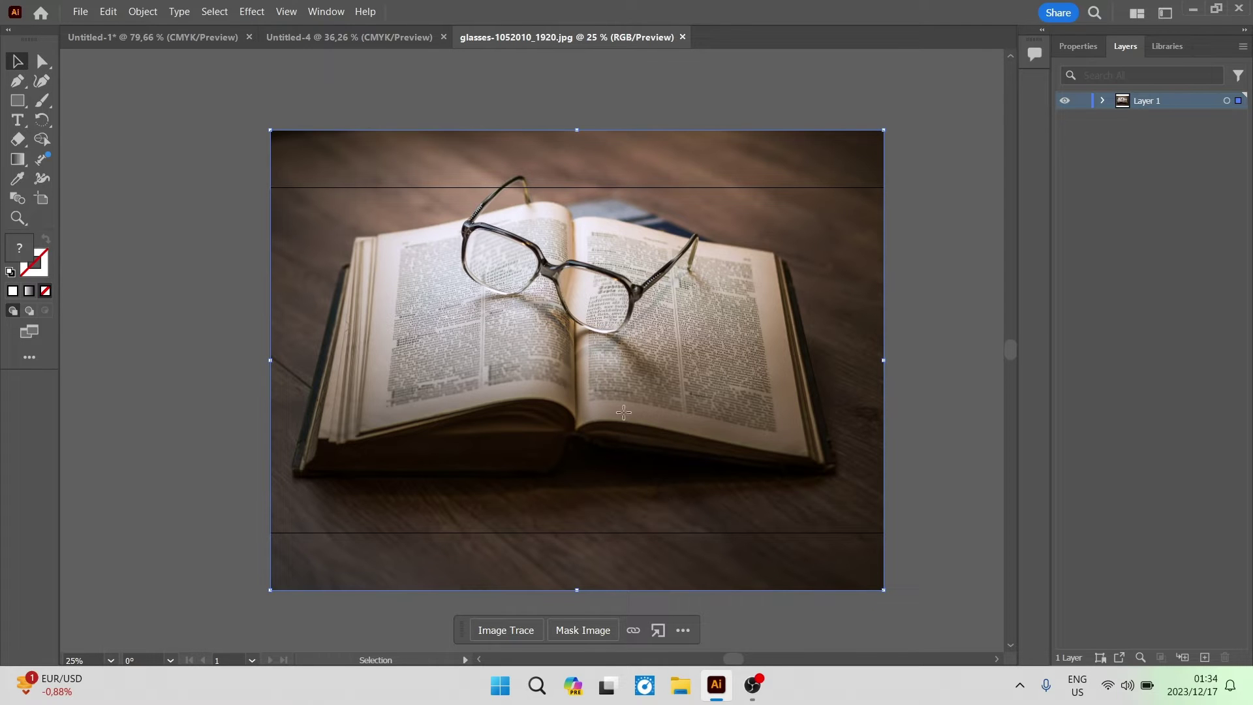
{"action": "mouse_move", "coordinate": [623, 412]}
{"action": "left_mouse_down"}
{"action": "mouse_move", "coordinate": [621, 442]}
{"action": "mouse_move", "coordinate": [624, 421]}
{"action": "left_mouse_up"}
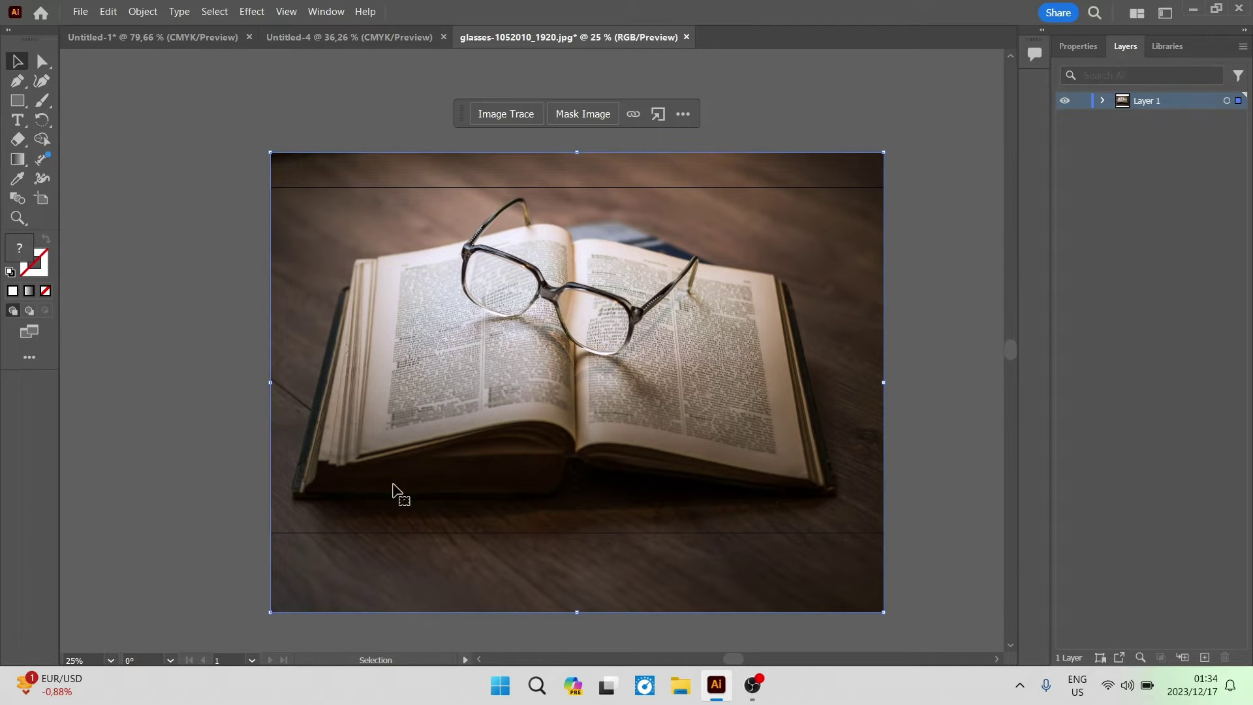
{"action": "left_click", "coordinate": [134, 127]}
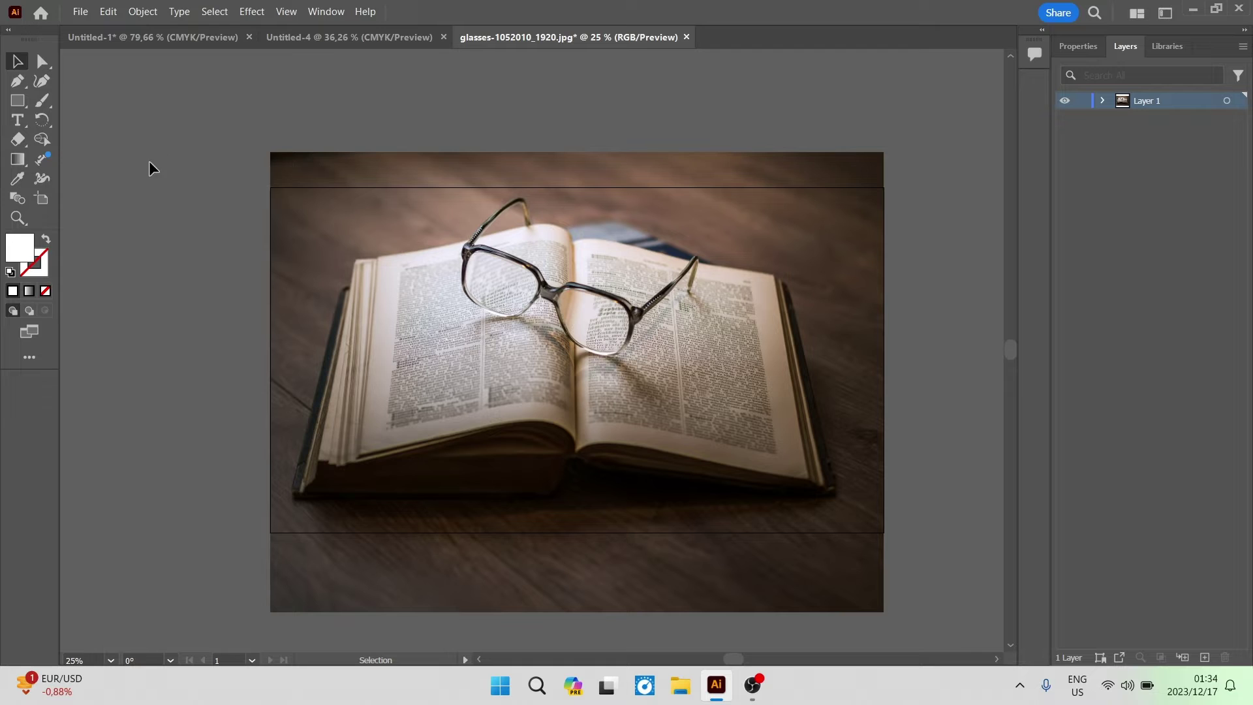
- Pick the Pen tool and zoom to about 33% with the whole book in view
{"action": "left_click", "coordinate": [18, 81]}
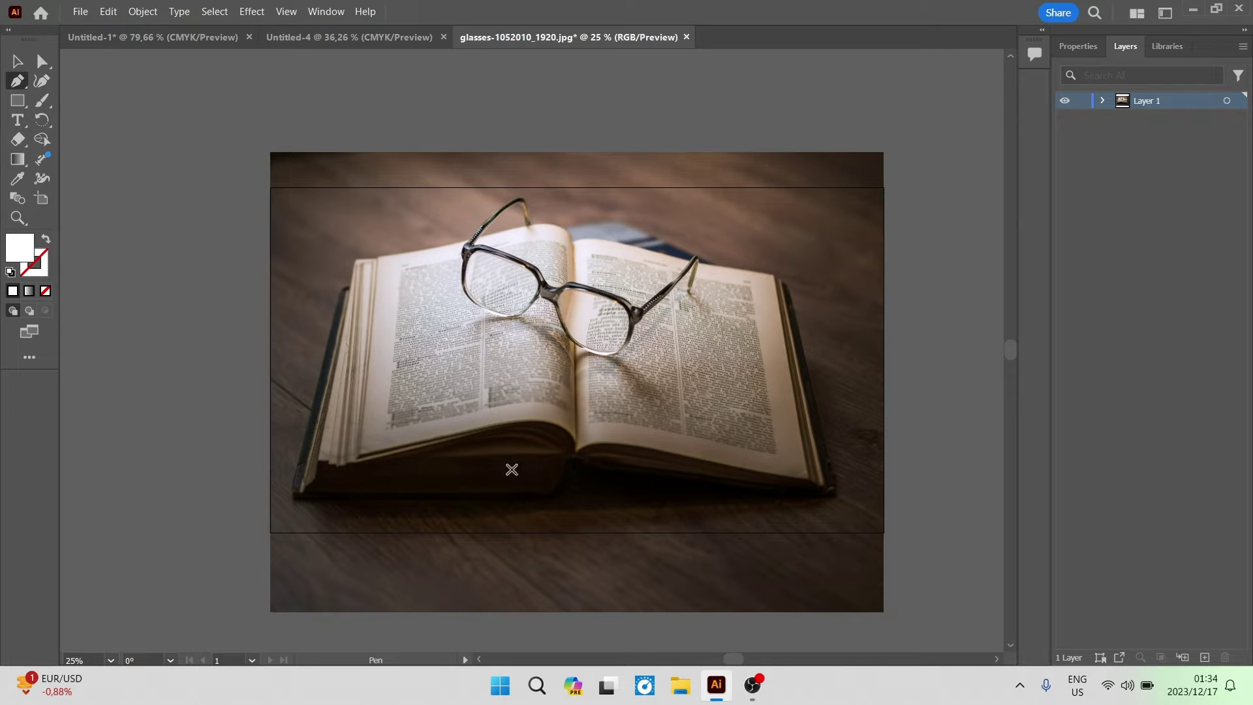
{"action": "key", "text": "alt"}
{"action": "scroll", "coordinate": [553, 476], "scroll_direction": "up", "scroll_amount": 1}
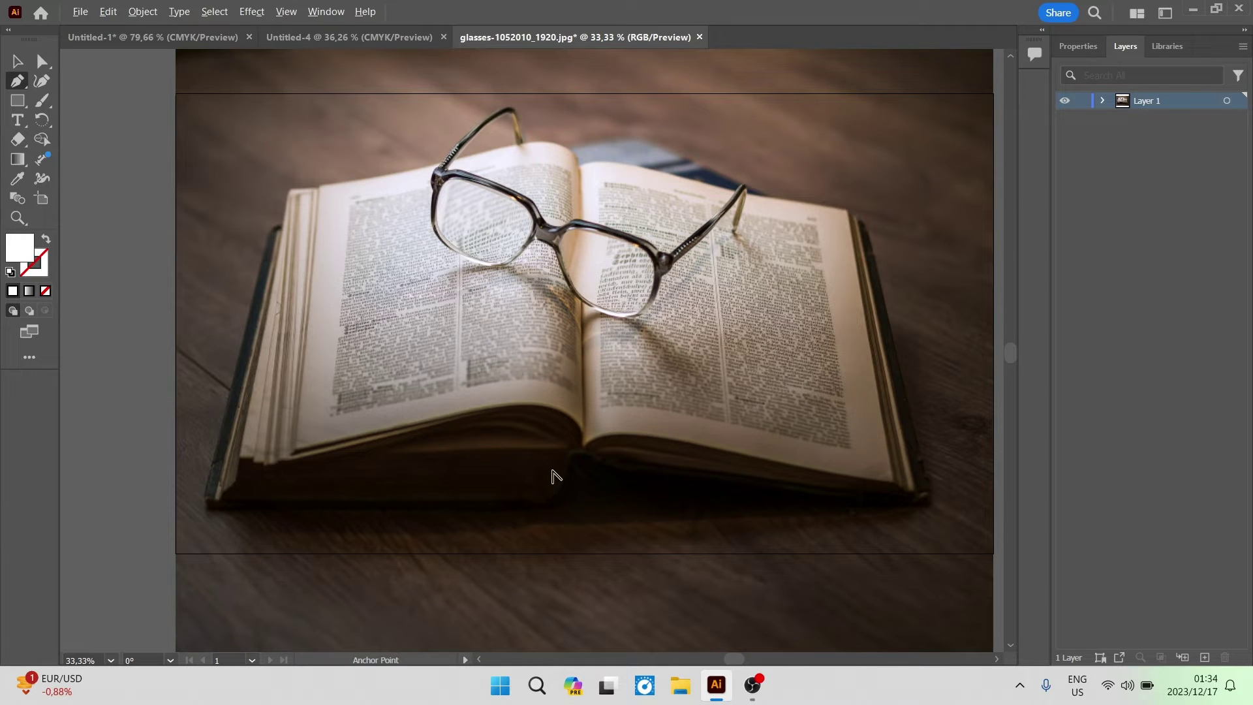
{"action": "scroll", "coordinate": [552, 475], "scroll_direction": "up", "scroll_amount": 1}
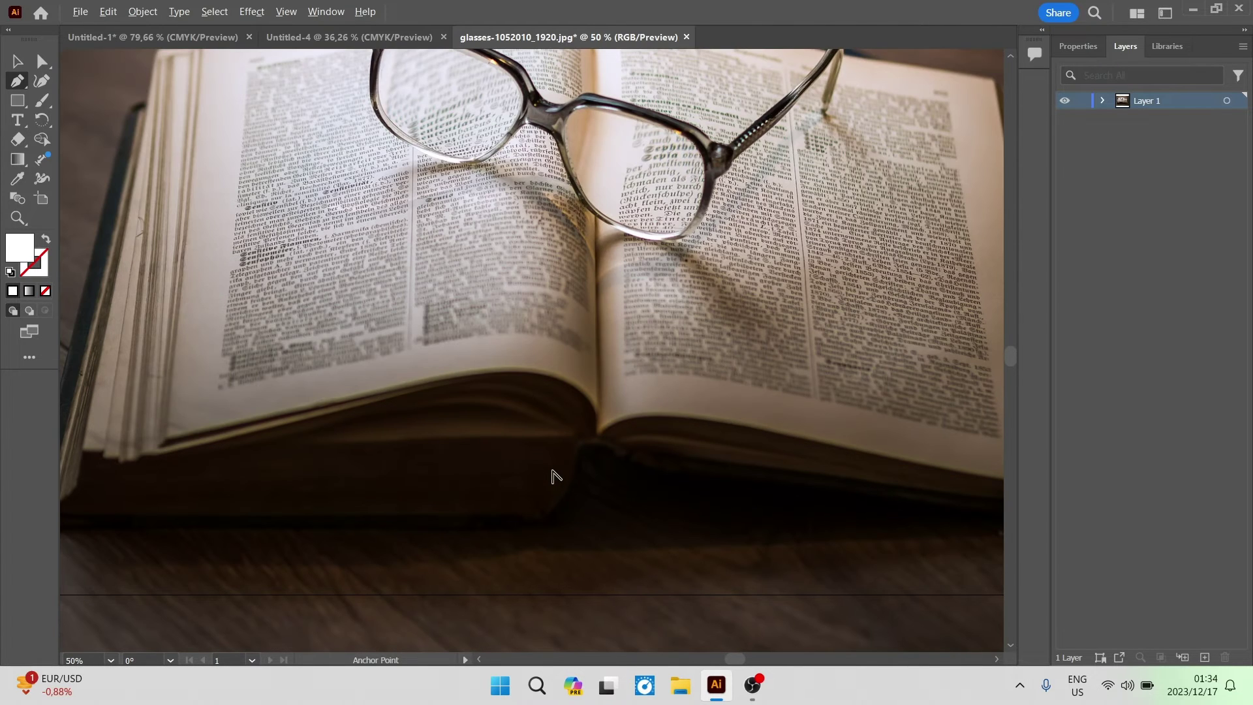
{"action": "scroll", "coordinate": [552, 475], "scroll_direction": "down", "scroll_amount": 1}
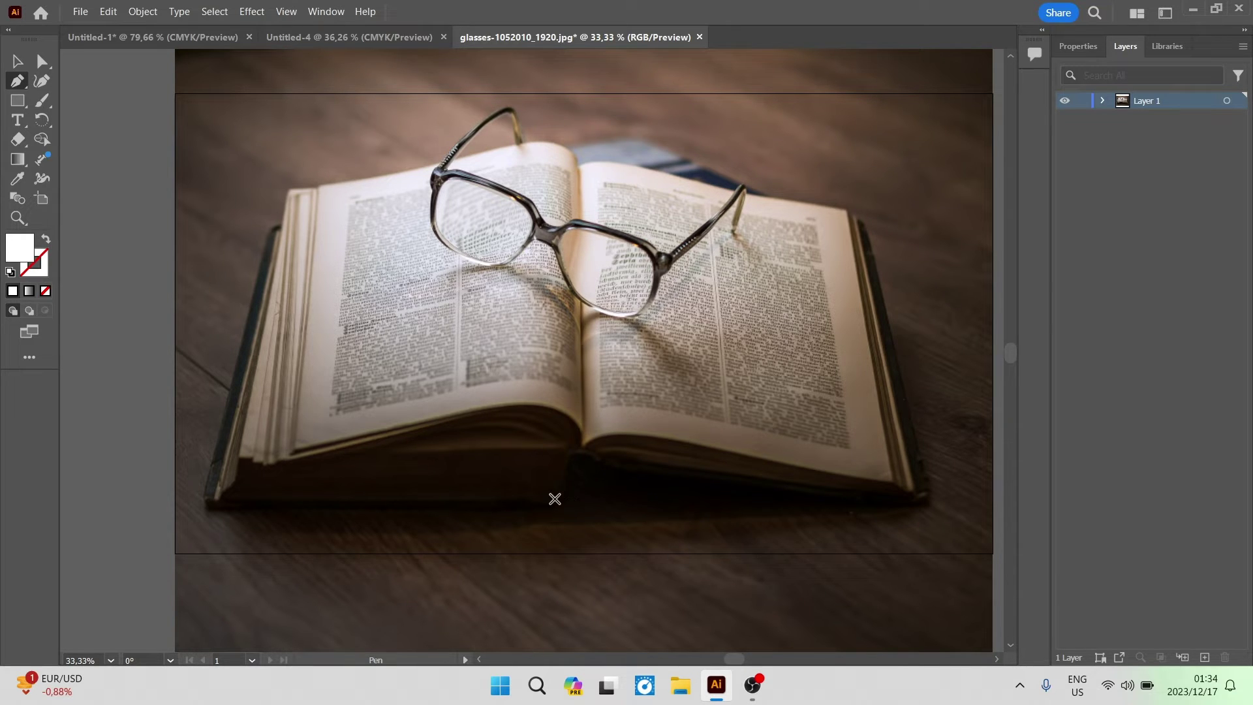
- Place pen anchors along the book's bottom edge and up its left side
{"action": "left_click", "coordinate": [552, 498]}
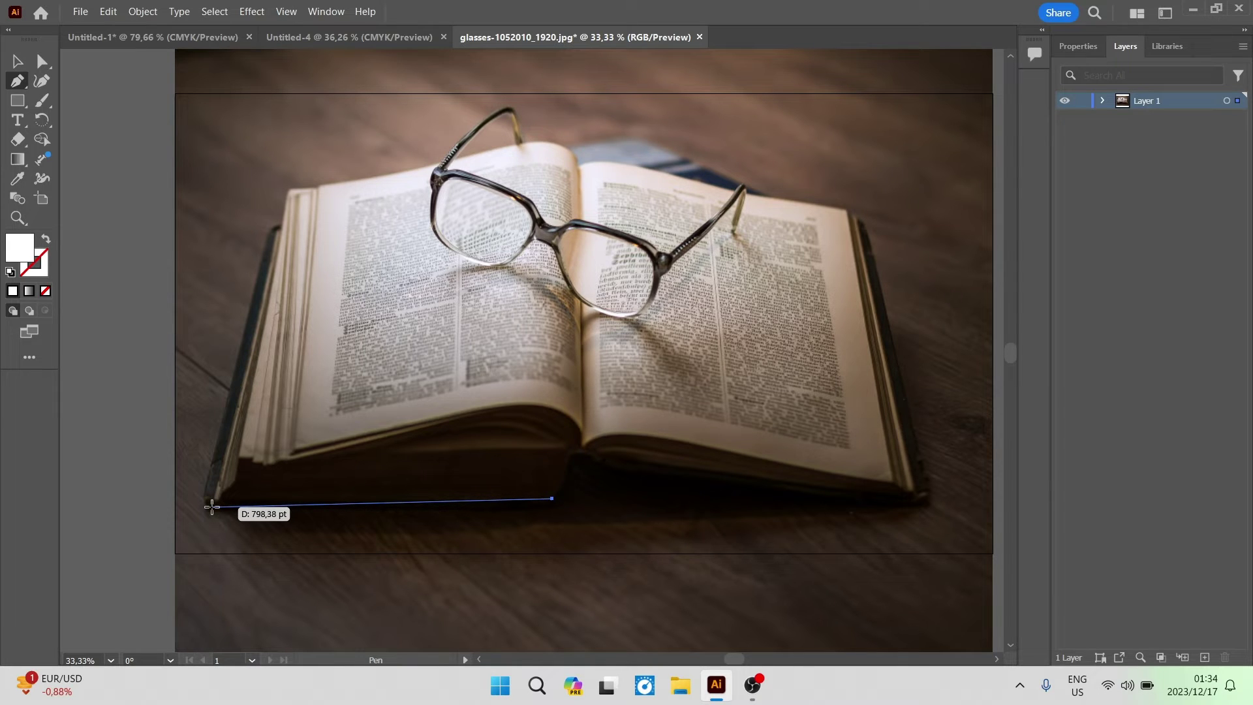
{"action": "left_click", "coordinate": [212, 507]}
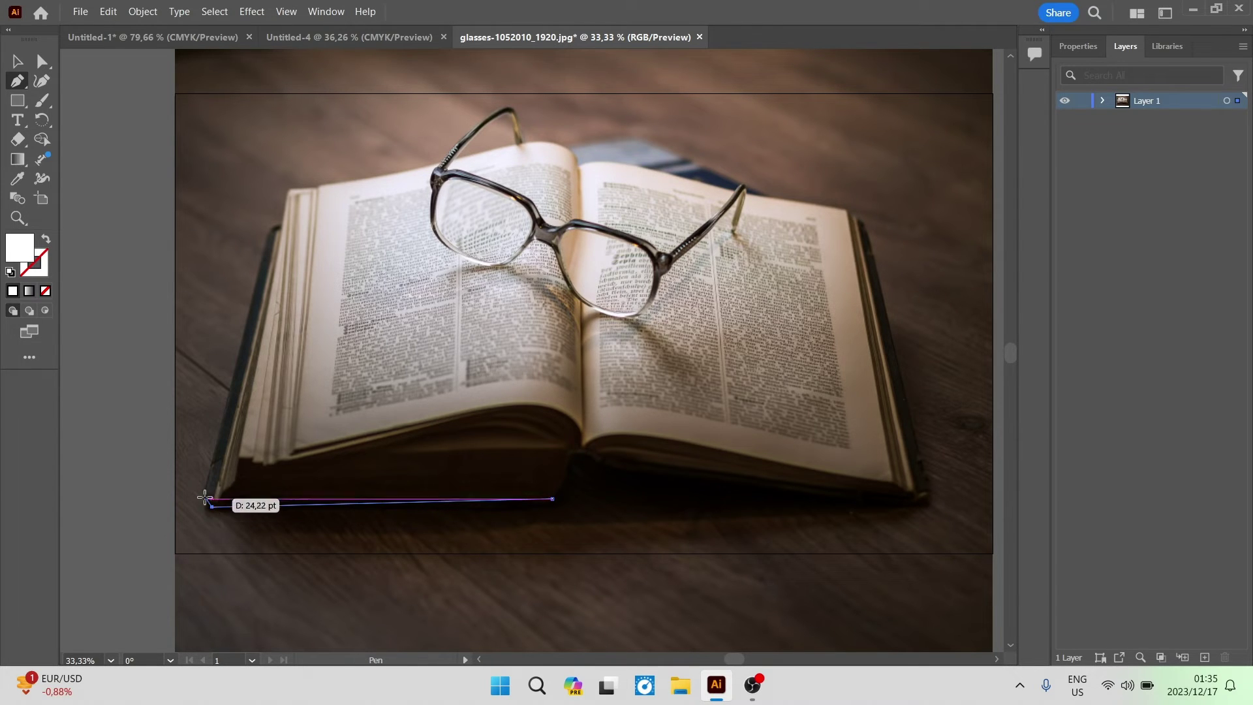
{"action": "left_click", "coordinate": [204, 498]}
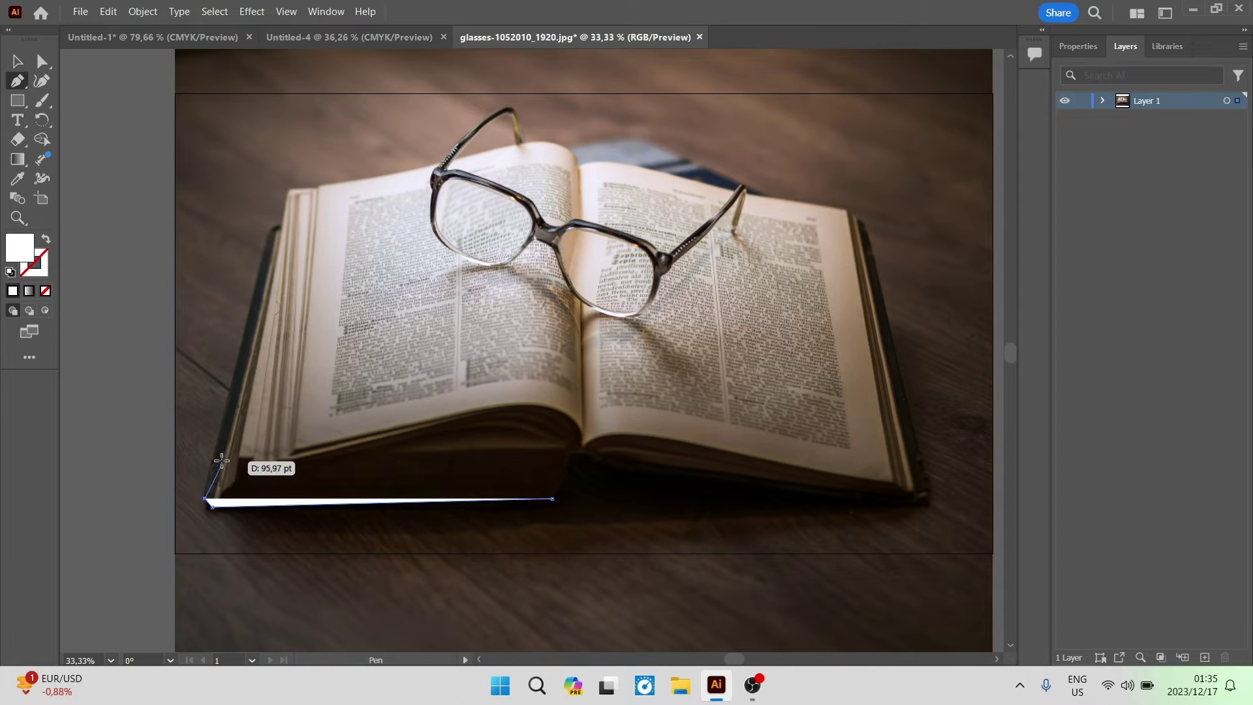
{"action": "left_click", "coordinate": [227, 400]}
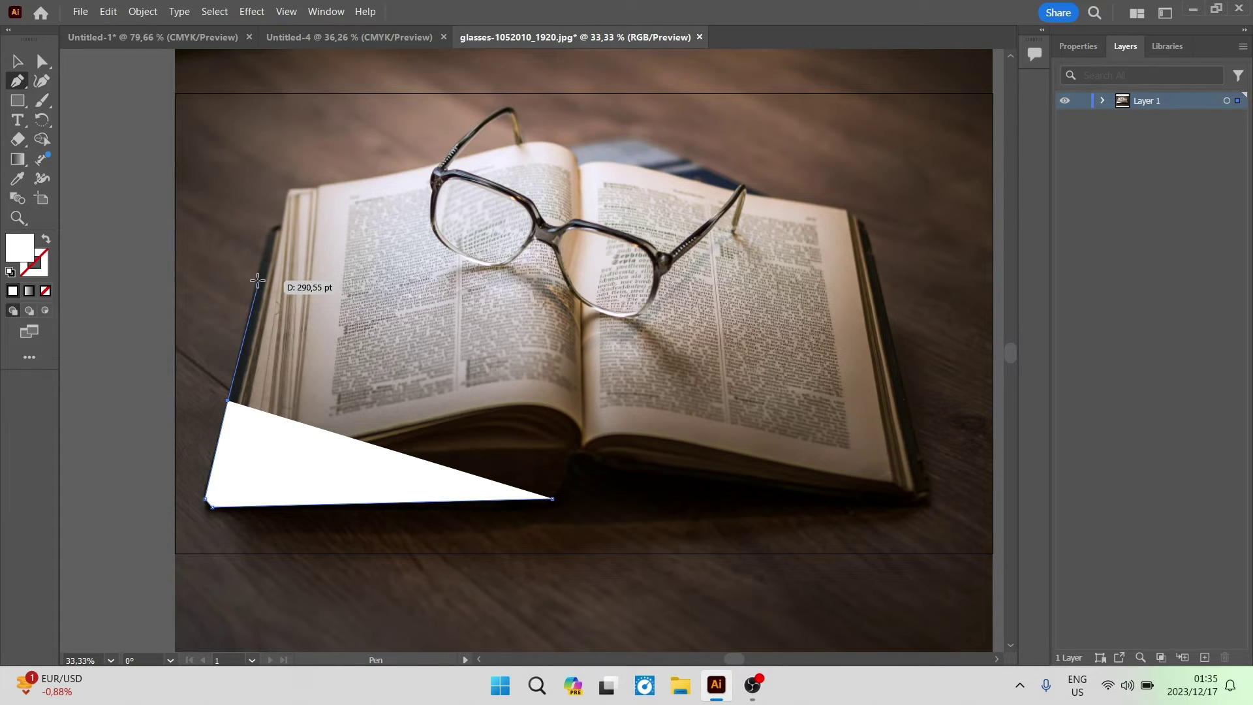
{"action": "left_click", "coordinate": [257, 280]}
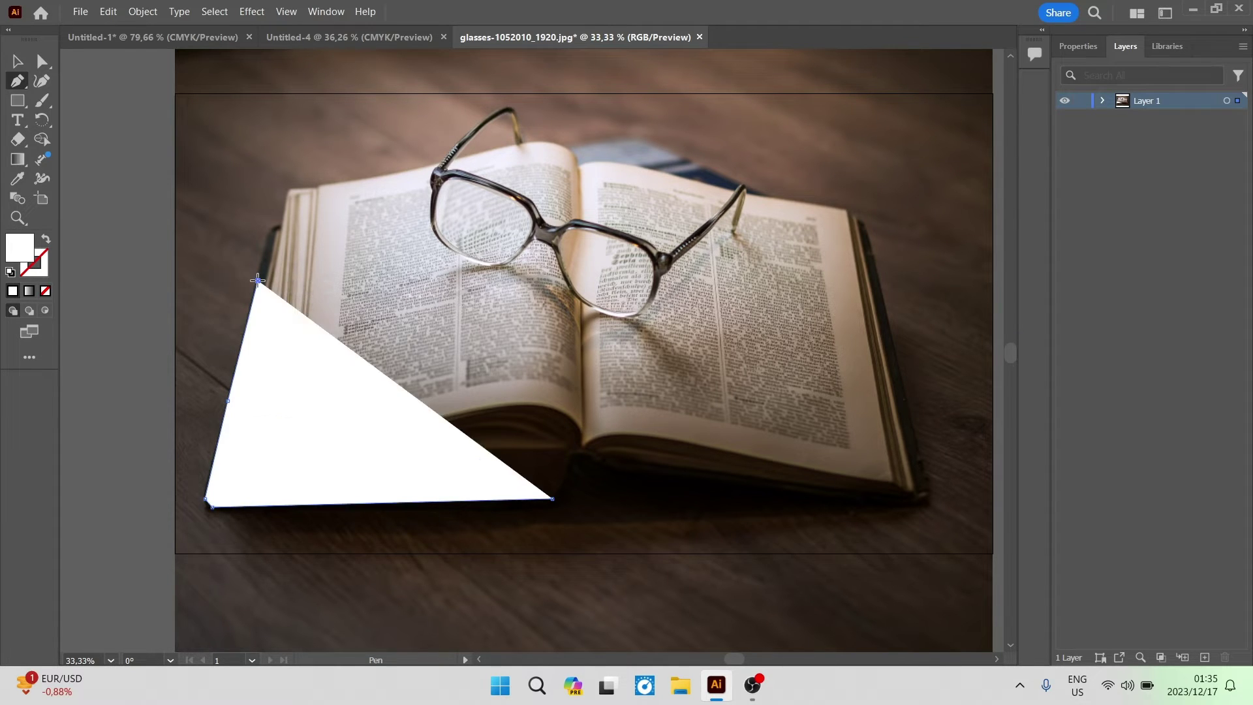
- Trace the book's rounded upper-left corner with a series of close anchor points
{"action": "left_click", "coordinate": [269, 236]}
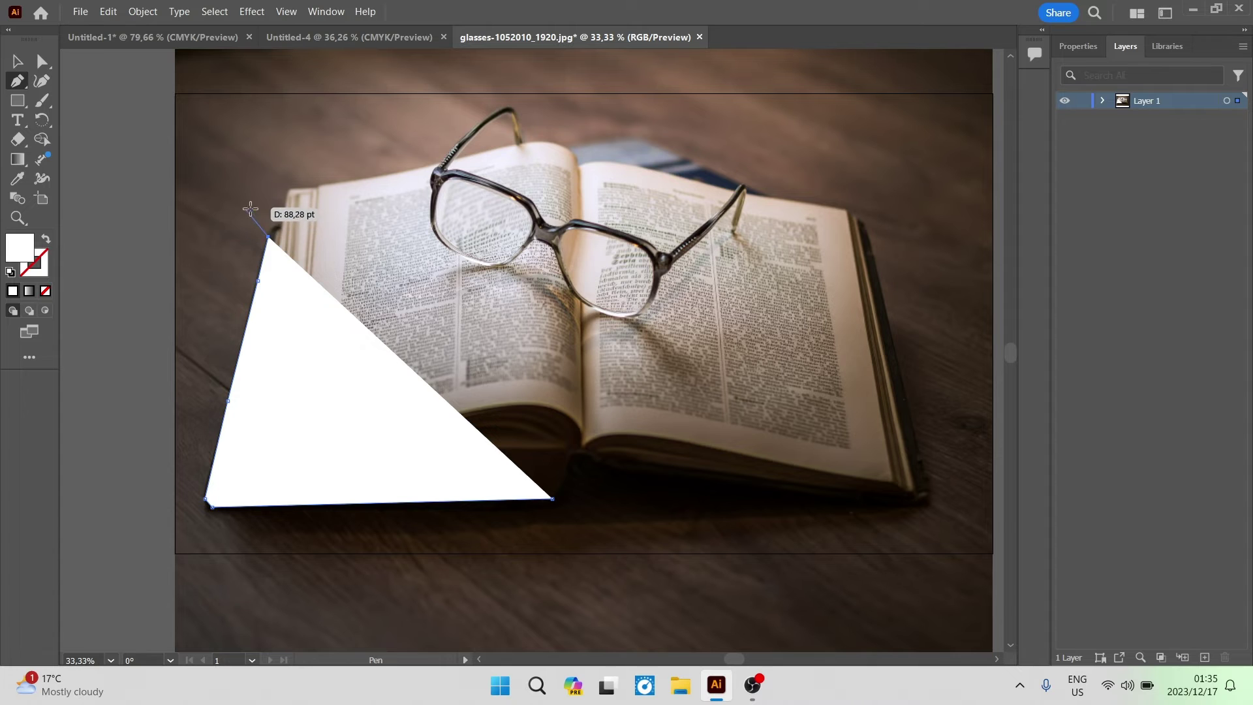
{"action": "scroll", "coordinate": [256, 217], "scroll_direction": "up", "scroll_amount": 2}
{"action": "scroll", "coordinate": [256, 217], "scroll_direction": "up", "scroll_amount": 5}
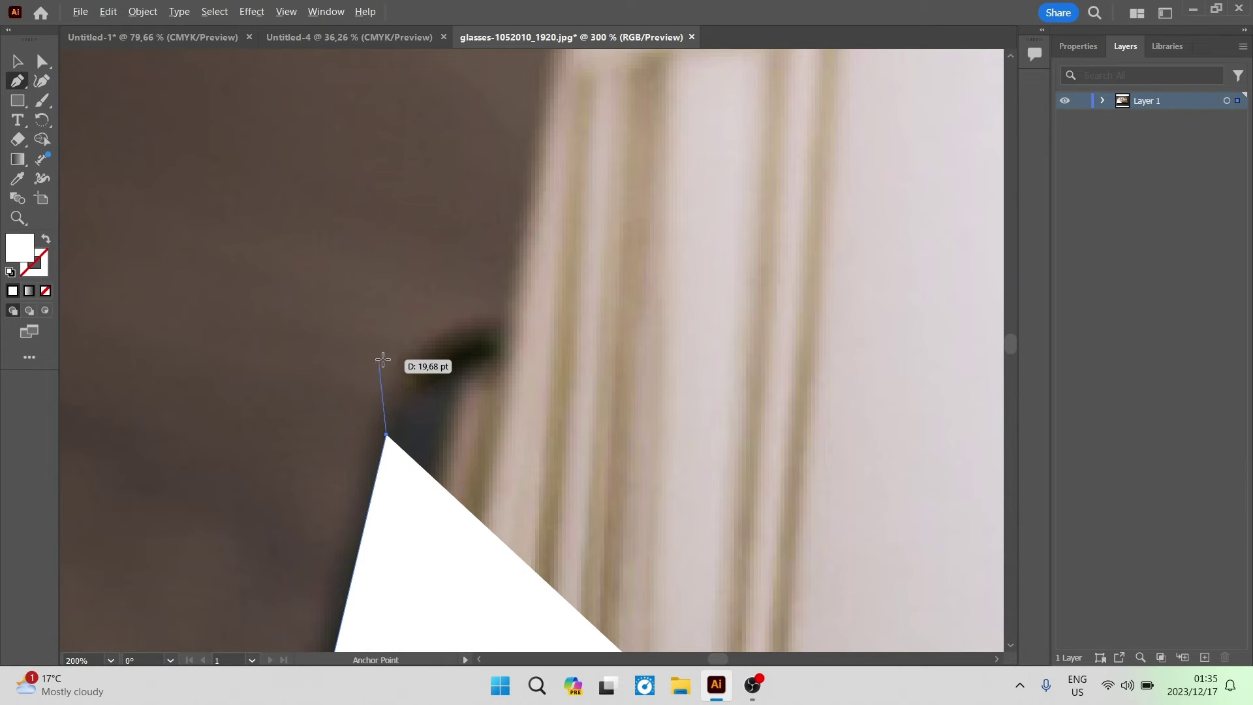
{"action": "left_click", "coordinate": [406, 368]}
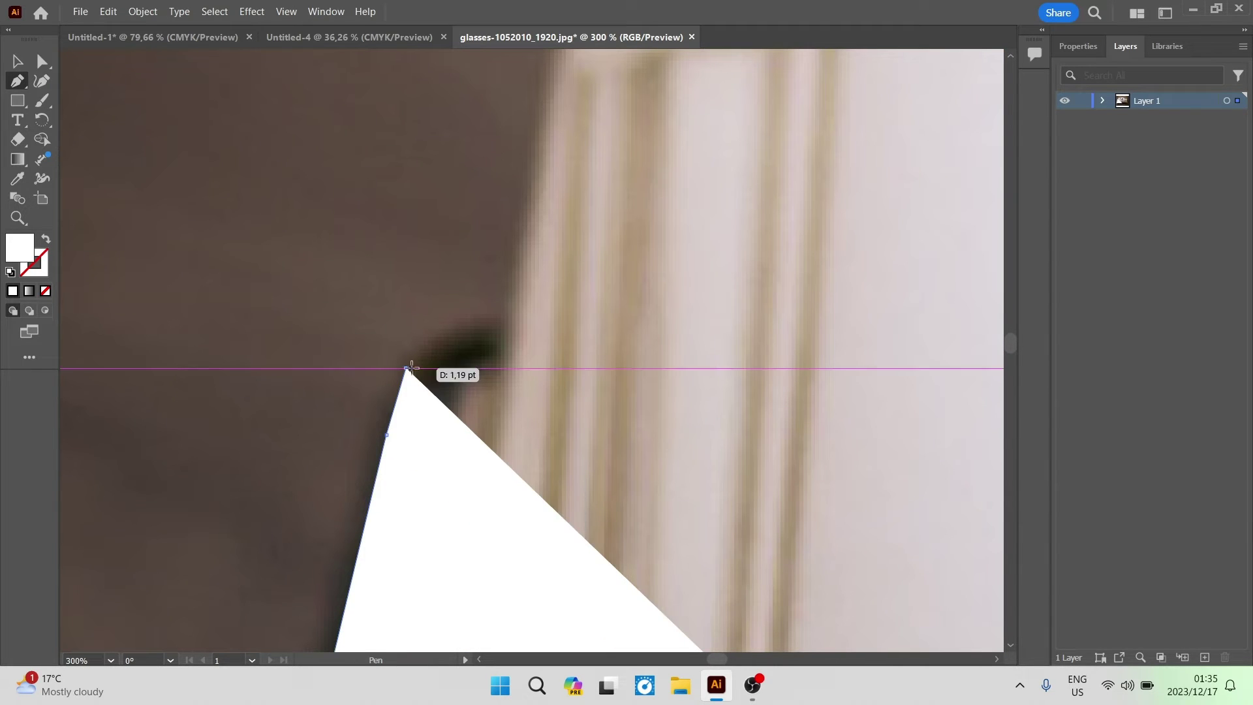
{"action": "left_click", "coordinate": [430, 346]}
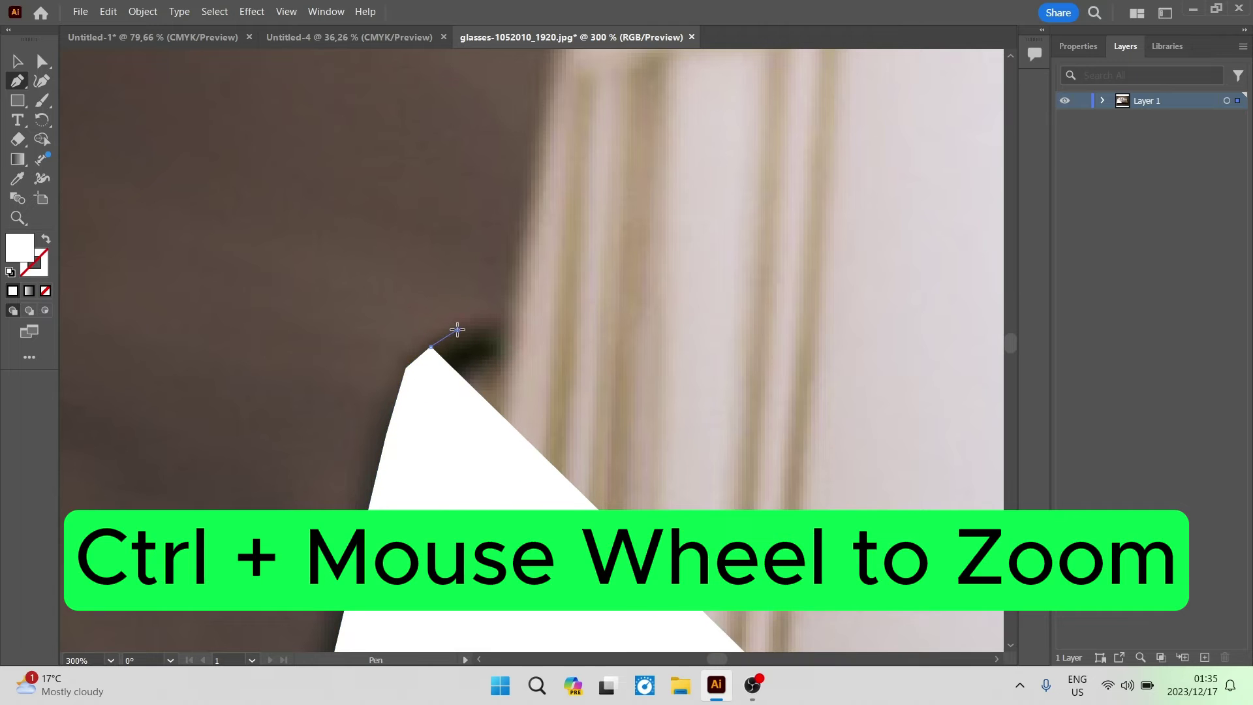
{"action": "left_click", "coordinate": [458, 329]}
{"action": "left_click", "coordinate": [492, 319]}
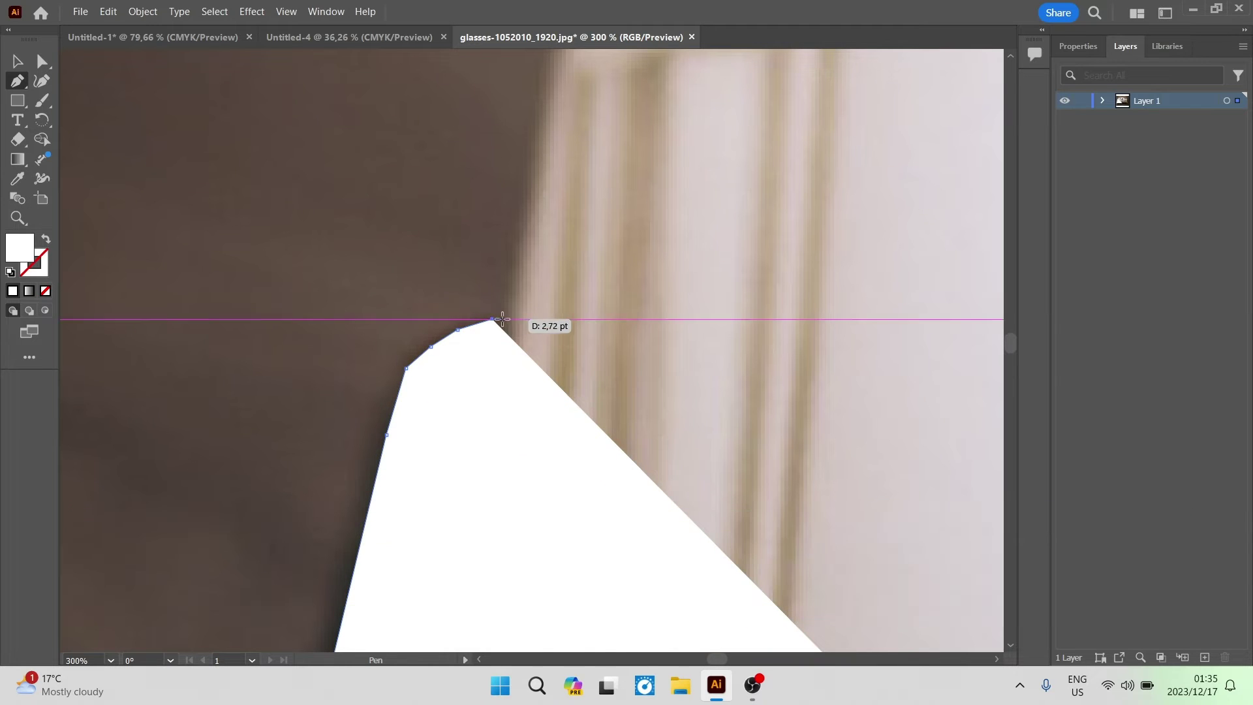
{"action": "left_click", "coordinate": [507, 319]}
- Continue anchors along the flat top edge of the pages to the glasses' temple
{"action": "scroll", "coordinate": [512, 323], "scroll_direction": "down", "scroll_amount": 2}
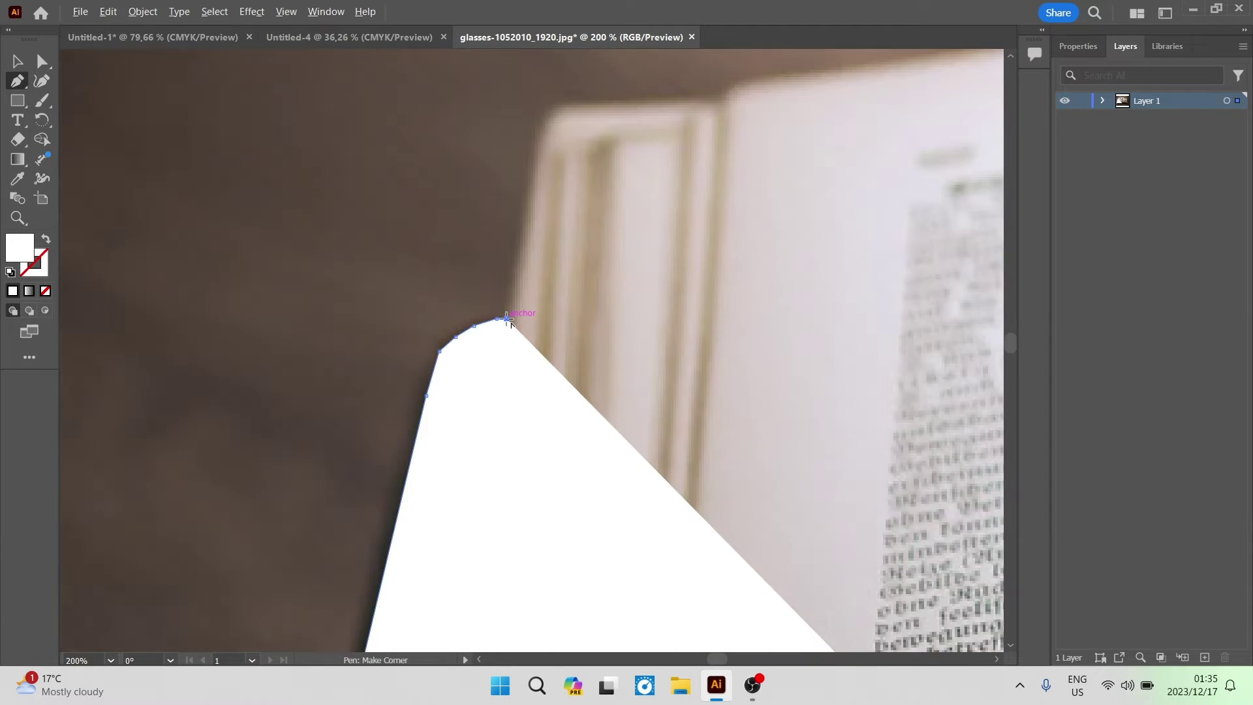
{"action": "scroll", "coordinate": [522, 281], "scroll_direction": "up", "scroll_amount": 1}
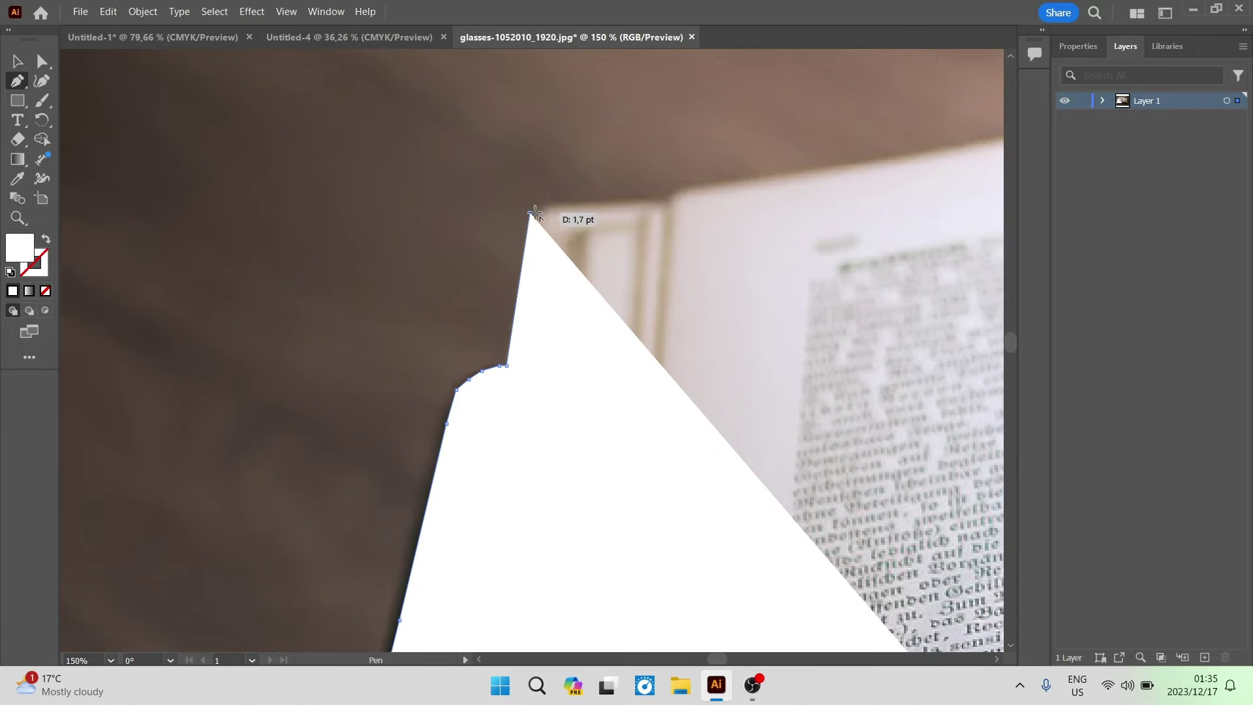
{"action": "left_click", "coordinate": [530, 213]}
{"action": "left_click", "coordinate": [547, 206]}
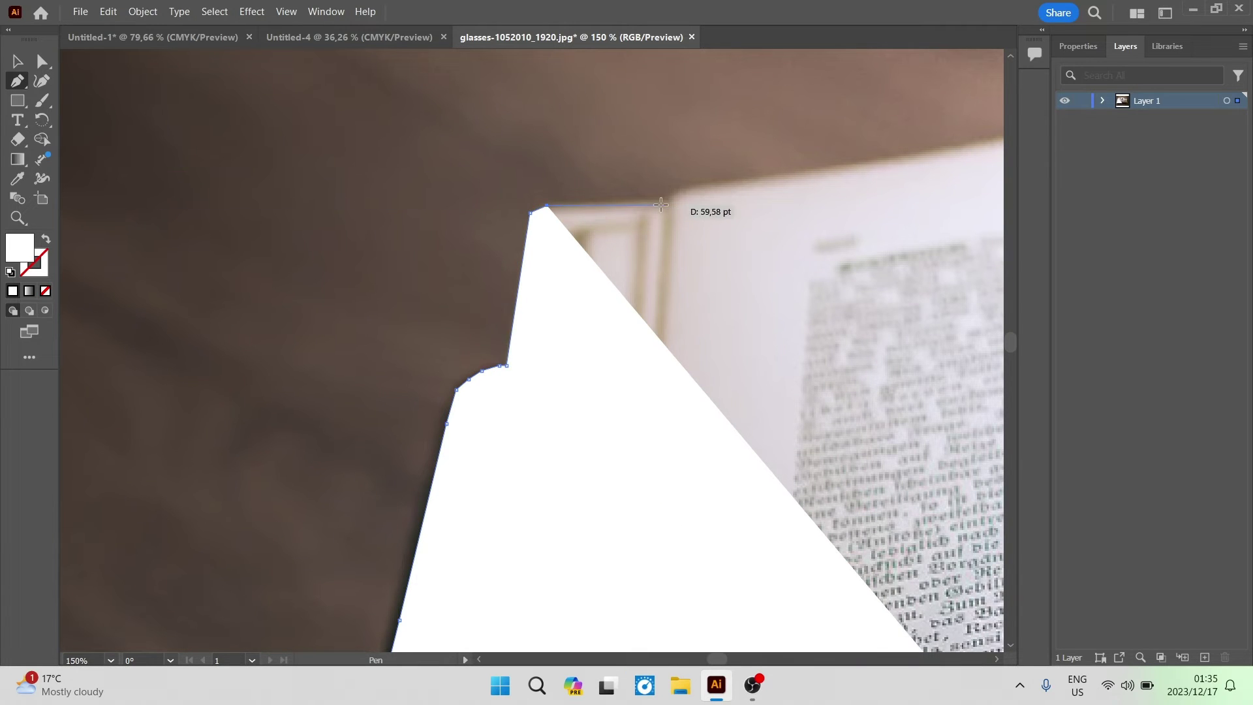
{"action": "left_click", "coordinate": [671, 206]}
{"action": "left_click", "coordinate": [672, 190]}
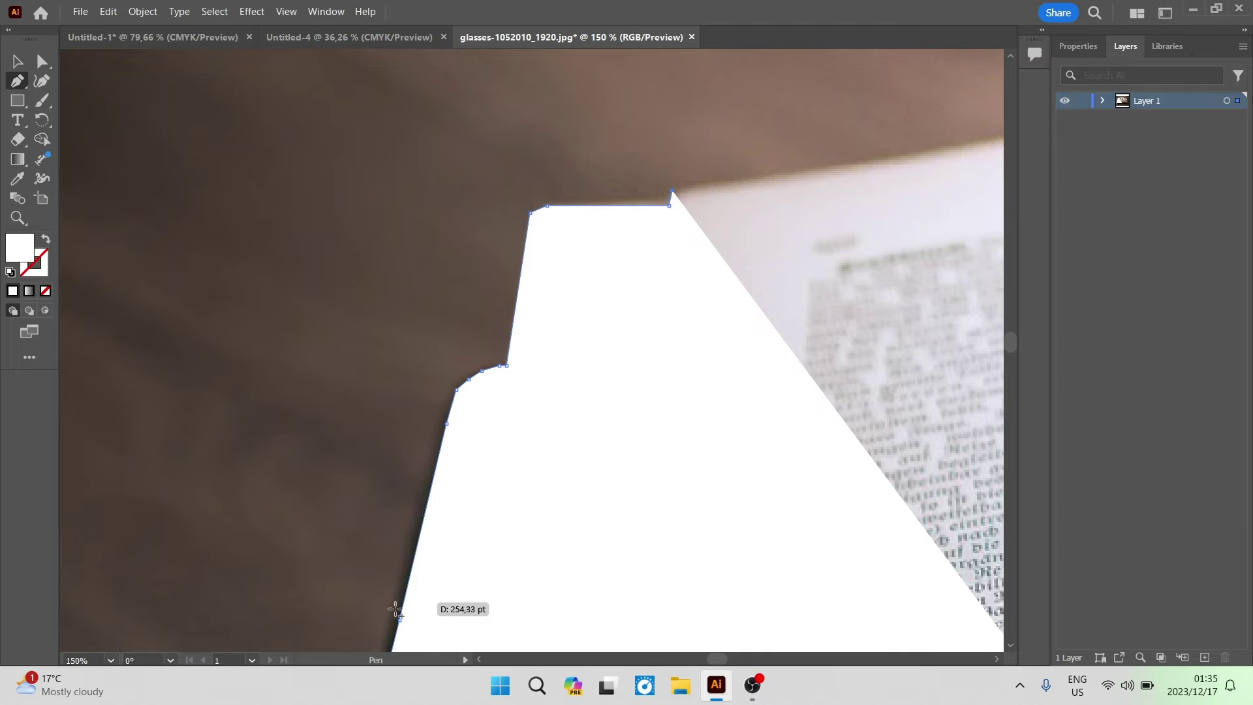
{"action": "mouse_move", "coordinate": [728, 660]}
{"action": "left_mouse_down"}
{"action": "mouse_move", "coordinate": [741, 661]}
{"action": "mouse_move", "coordinate": [726, 660]}
{"action": "left_mouse_up"}
{"action": "scroll", "coordinate": [576, 465], "scroll_direction": "down", "scroll_amount": 2}
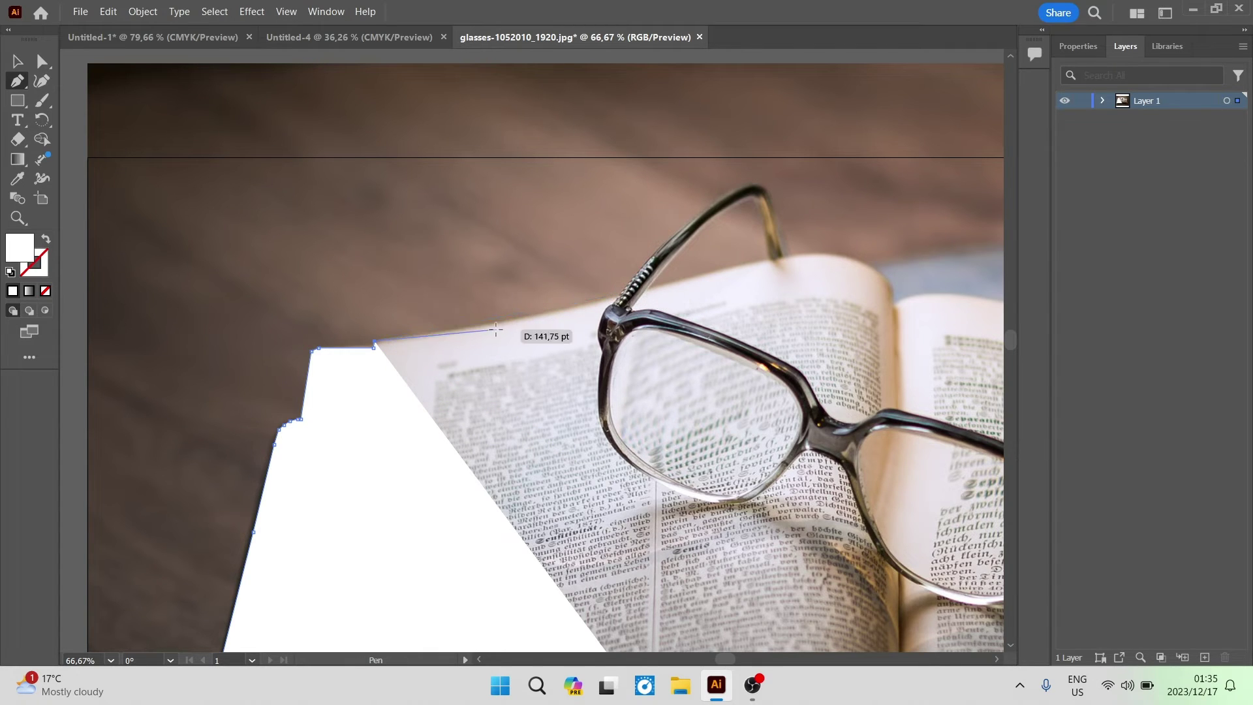
{"action": "left_click", "coordinate": [512, 322]}
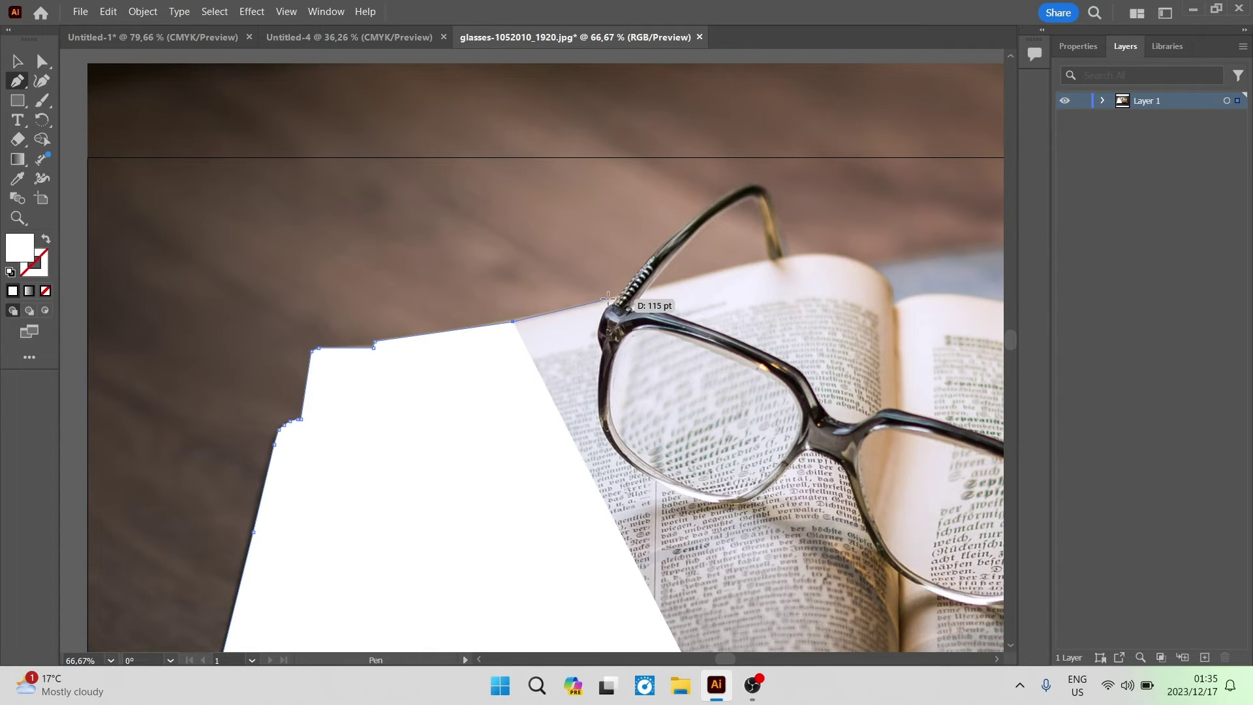
{"action": "left_click", "coordinate": [617, 297]}
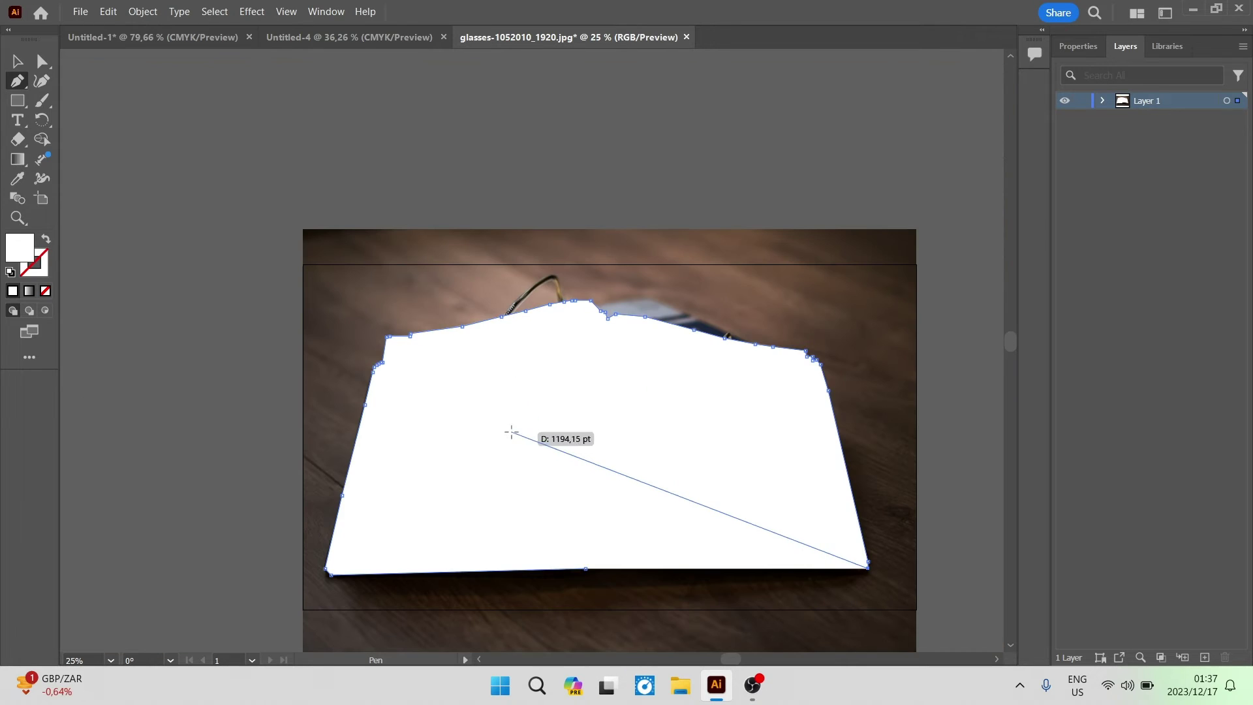
- Add a mid-way anchor on the bottom edge and drag its handle to follow the page bend
{"action": "scroll", "coordinate": [532, 418], "scroll_direction": "down", "scroll_amount": 3}
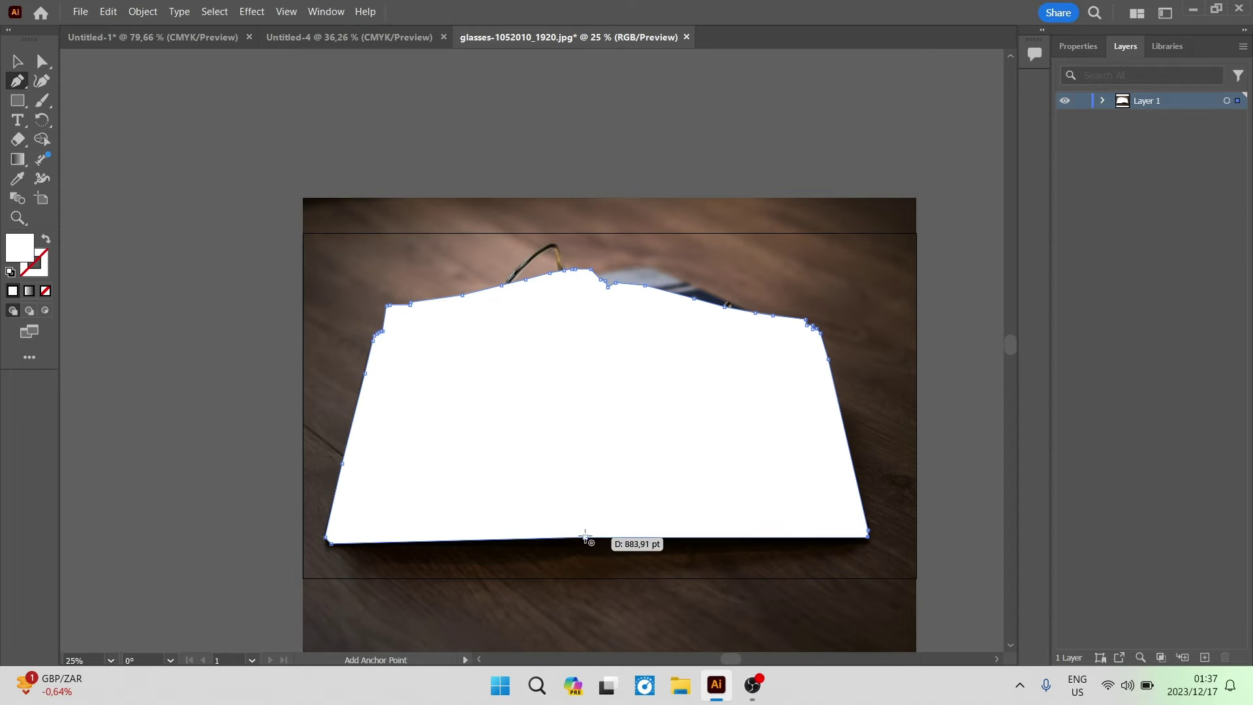
{"action": "left_click", "coordinate": [585, 539]}
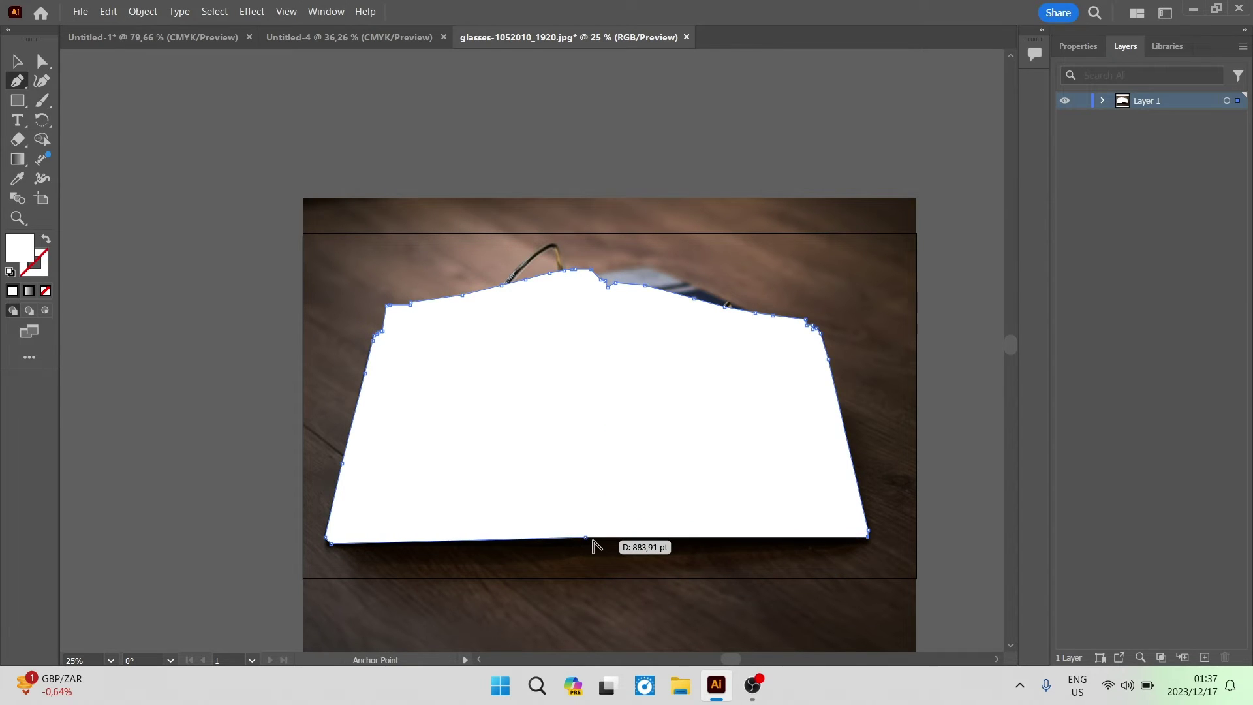
{"action": "scroll", "coordinate": [593, 546], "scroll_direction": "up", "scroll_amount": 2}
{"action": "scroll", "coordinate": [593, 545], "scroll_direction": "up", "scroll_amount": 1}
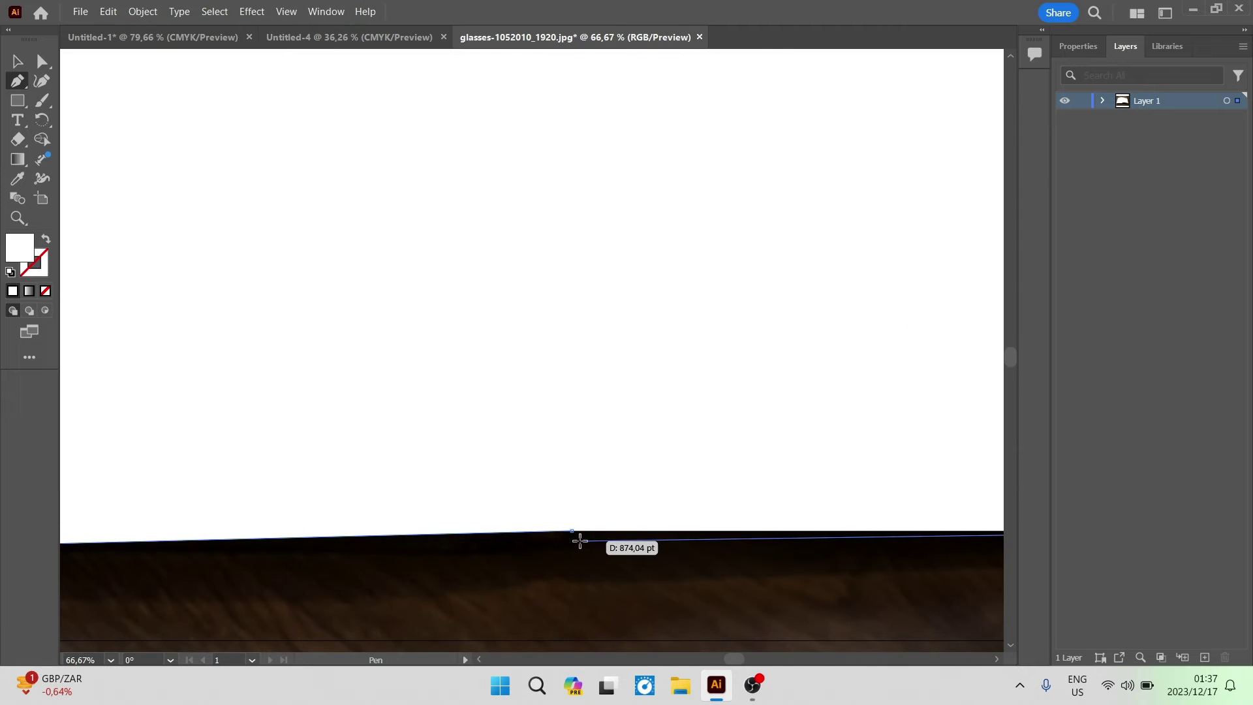
{"action": "scroll", "coordinate": [581, 546], "scroll_direction": "down", "scroll_amount": 2}
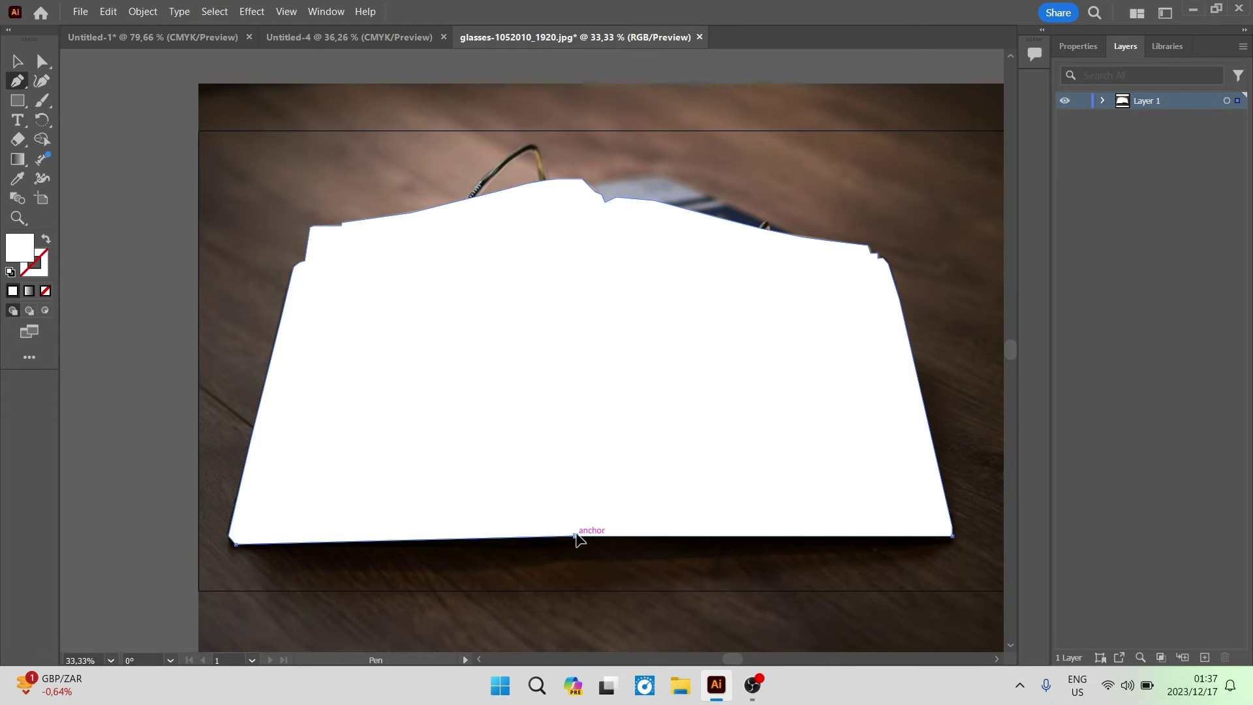
{"action": "left_click", "coordinate": [578, 538]}
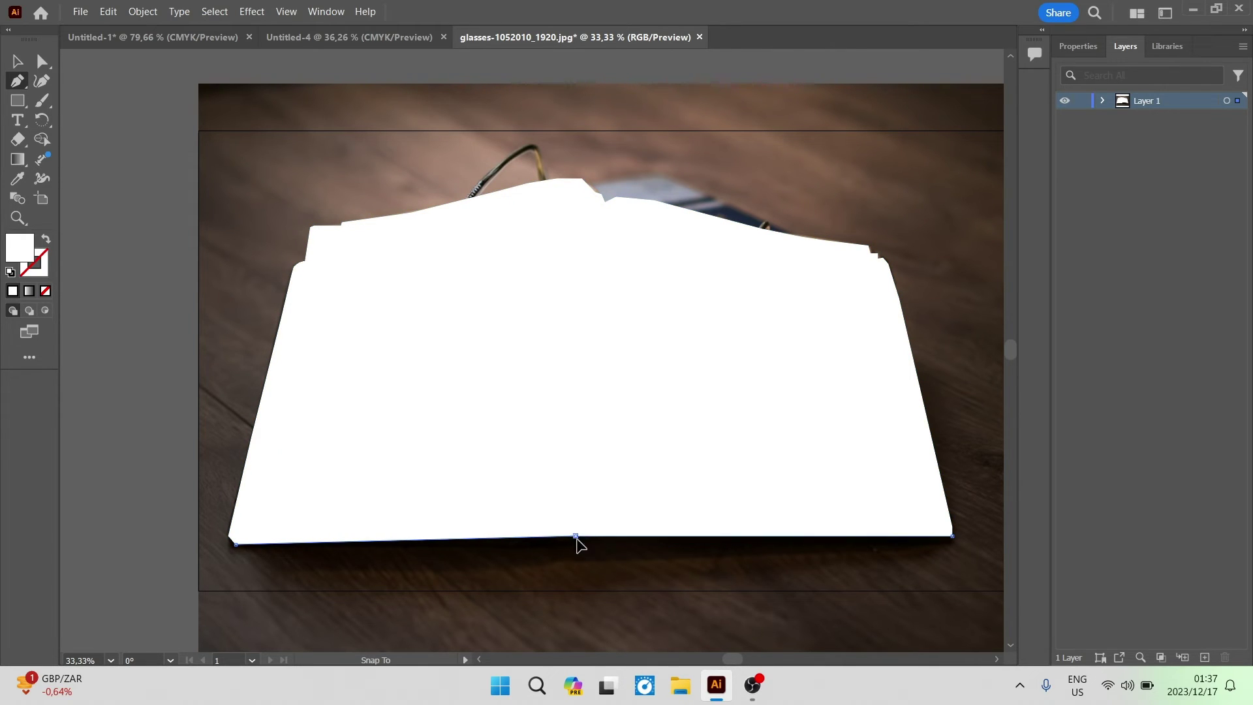
{"action": "left_click_drag", "start_coordinate": [578, 540], "coordinate": [599, 618]}
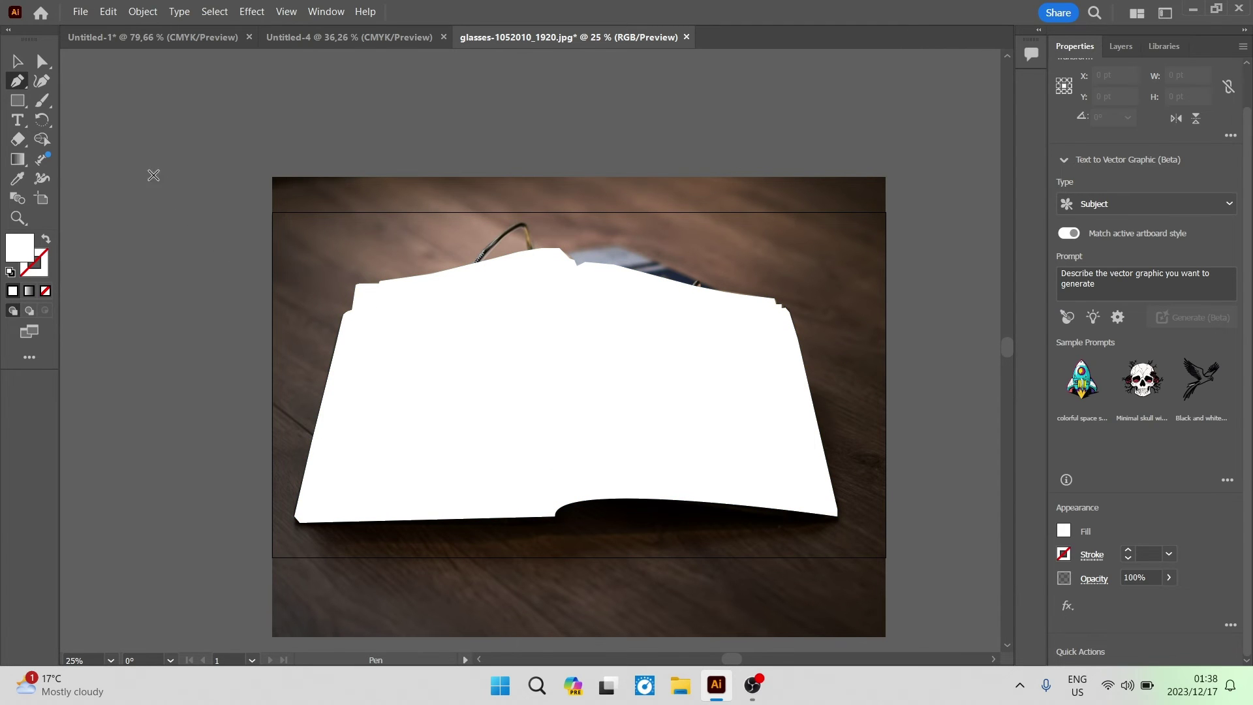
- With the Selection tool, select the white book-shaped path and Shift-add the photo beneath
{"action": "left_click", "coordinate": [17, 63]}
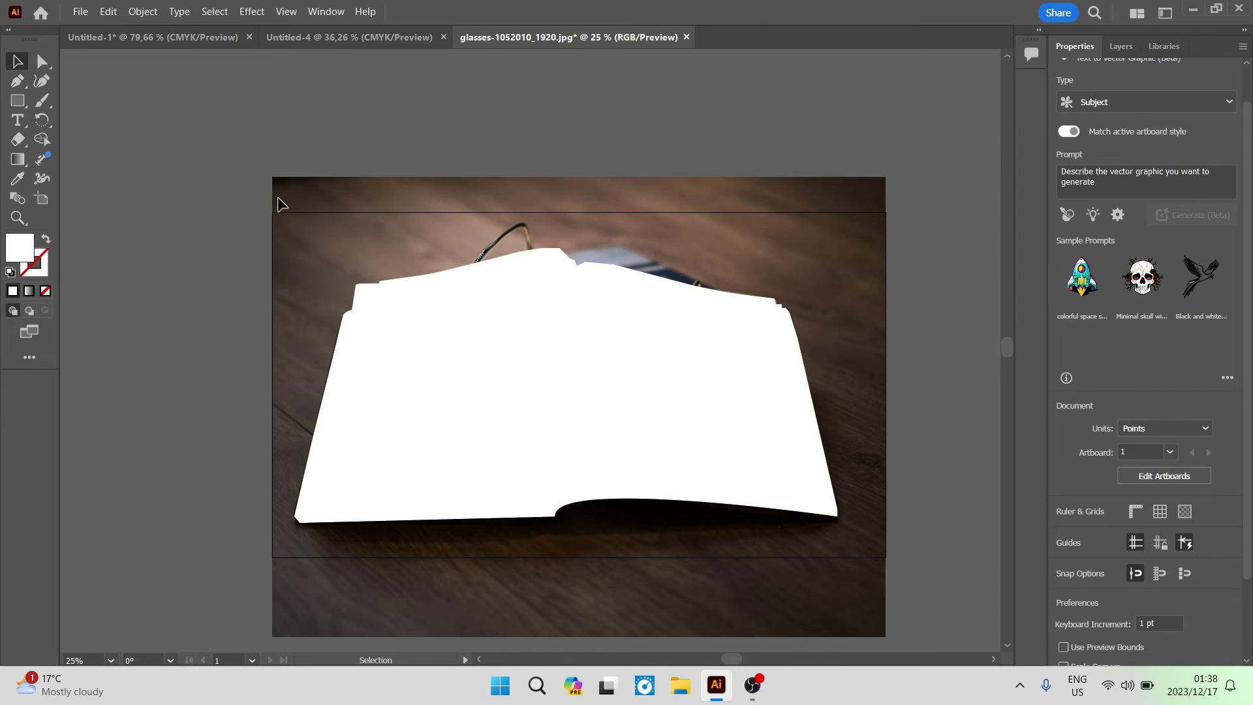
{"action": "left_click", "coordinate": [450, 329]}
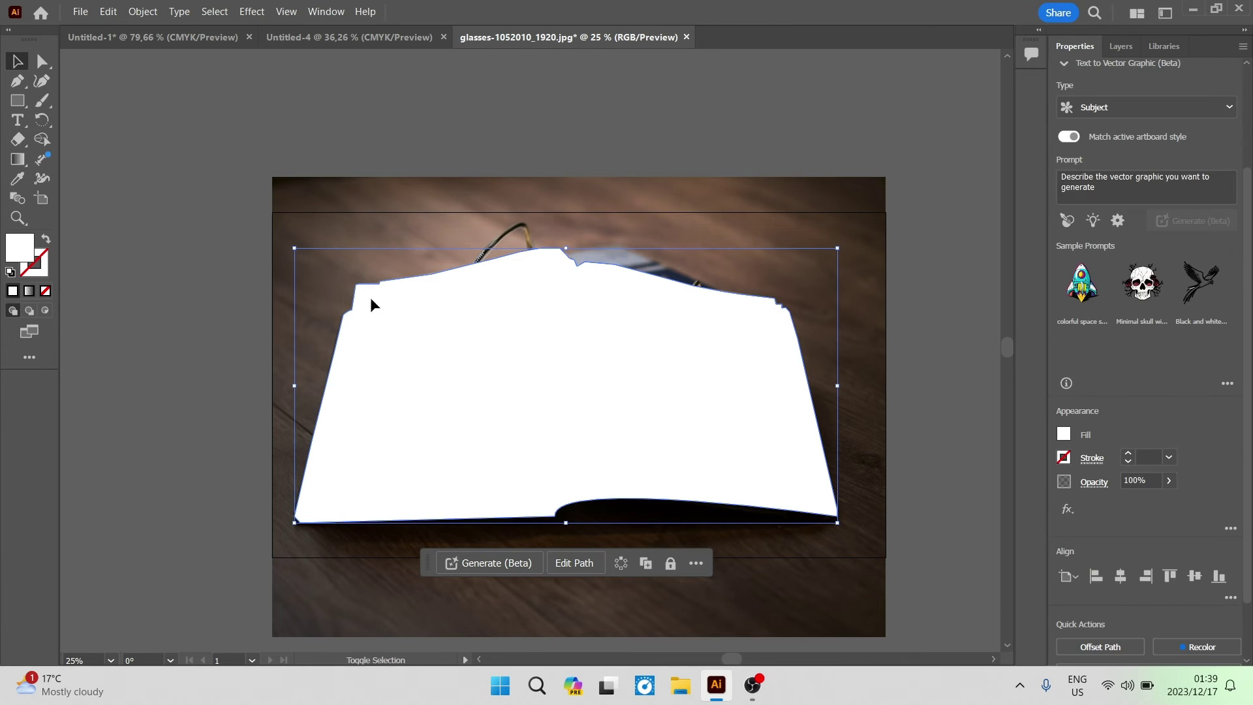
{"action": "left_click", "coordinate": [360, 212], "text": "shift"}
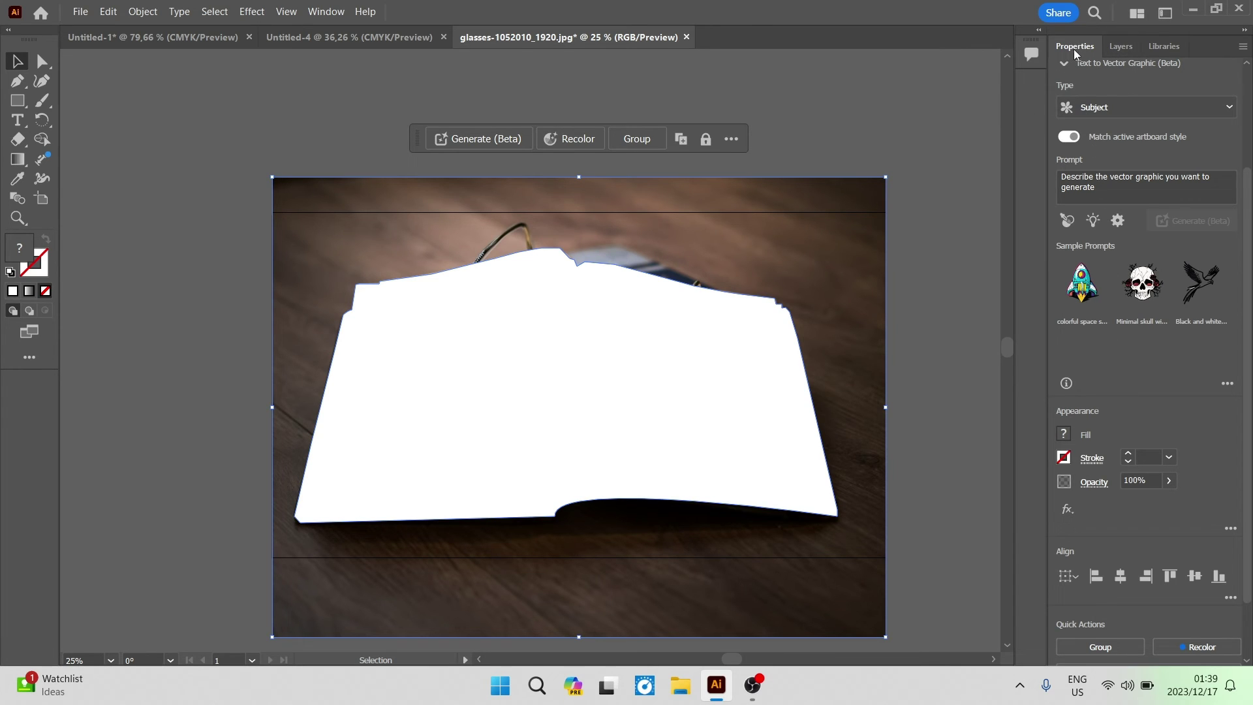
{"action": "scroll", "coordinate": [1147, 264], "scroll_direction": "down", "scroll_amount": 2}
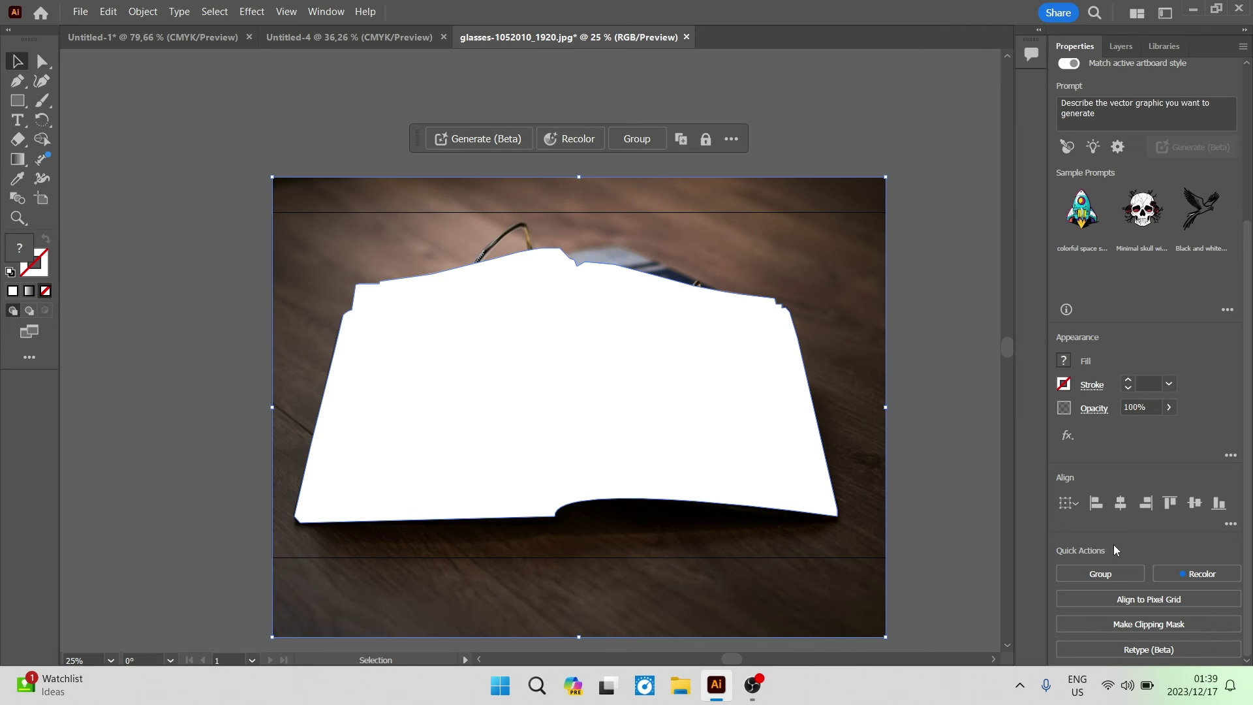
- Apply Make Clipping Mask and drag the cut-out book toward the artboard's top-left
{"action": "left_click", "coordinate": [1149, 620]}
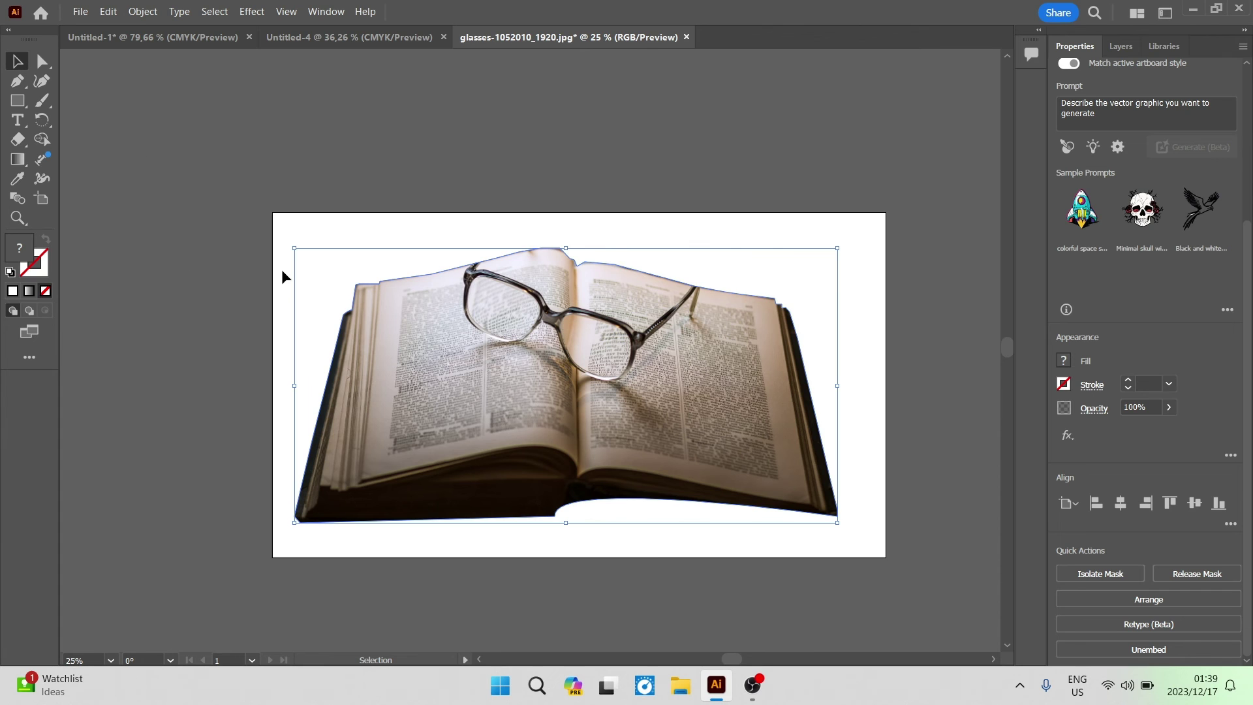
{"action": "left_click_drag", "start_coordinate": [565, 392], "coordinate": [601, 373]}
- Deselect, then nudge the clipped book slightly up and left until centred on the artboard
{"action": "left_click", "coordinate": [538, 150]}
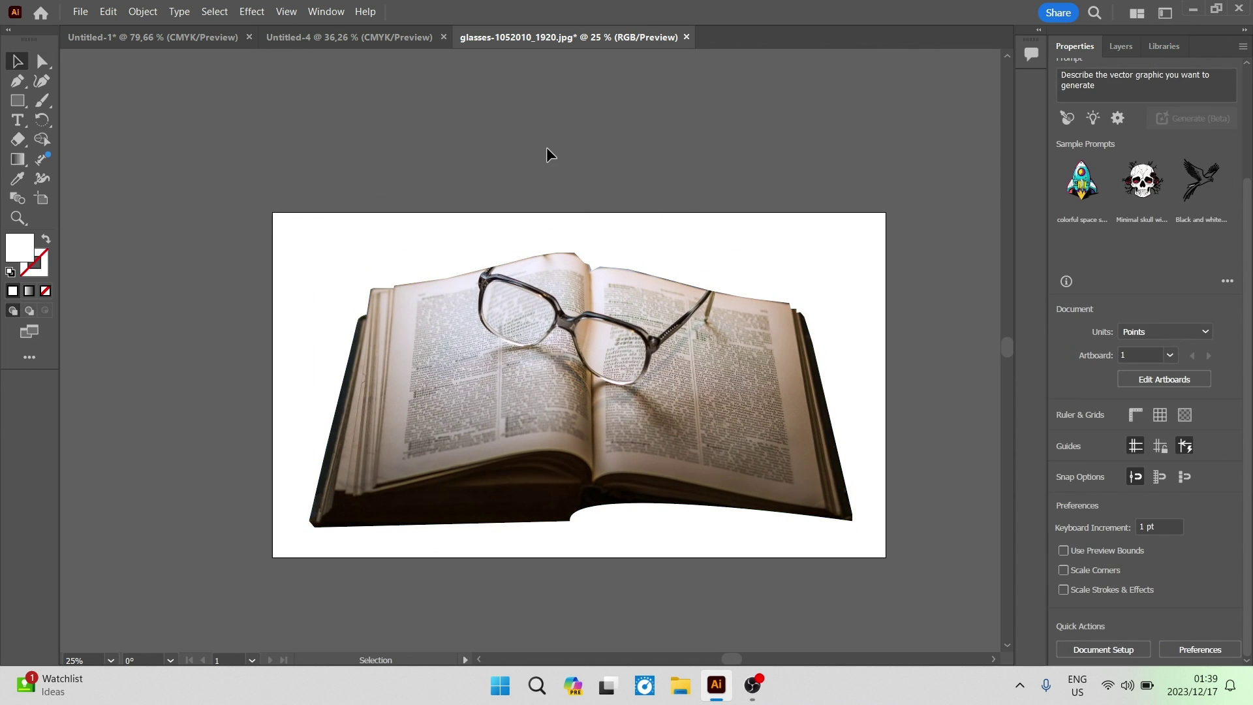
{"action": "left_click_drag", "start_coordinate": [575, 369], "coordinate": [568, 350]}
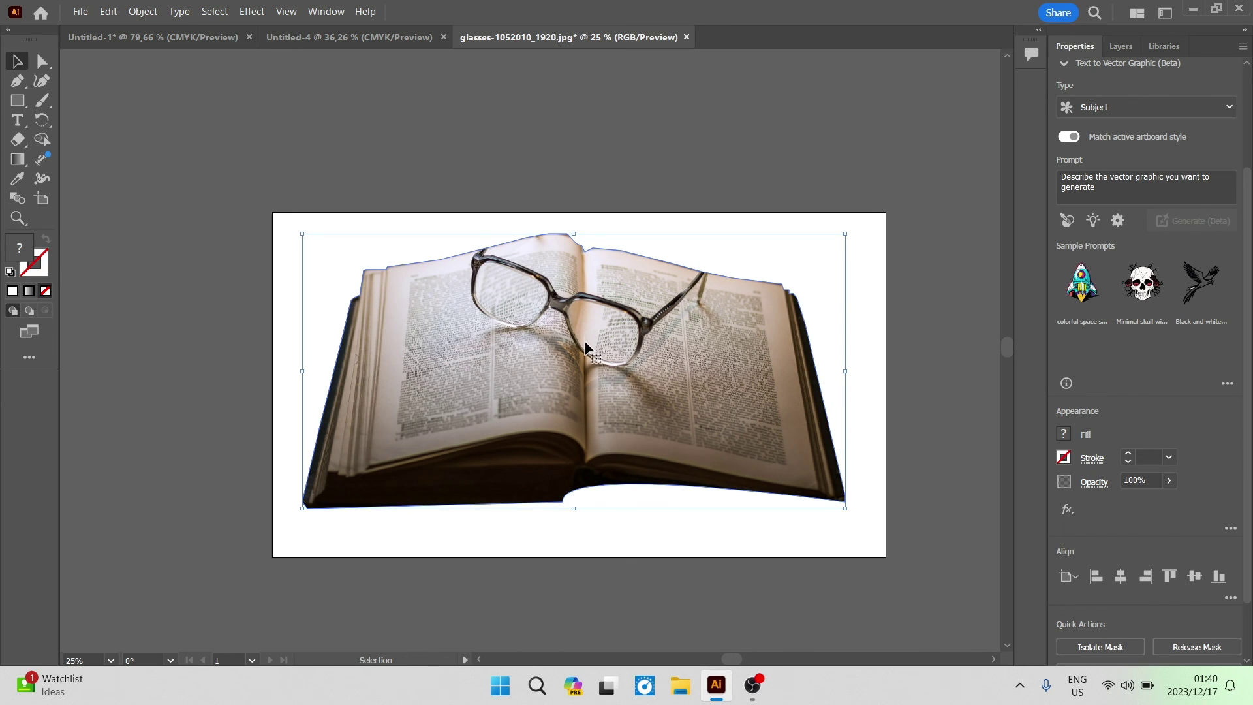
{"action": "left_click_drag", "start_coordinate": [588, 357], "coordinate": [589, 353]}
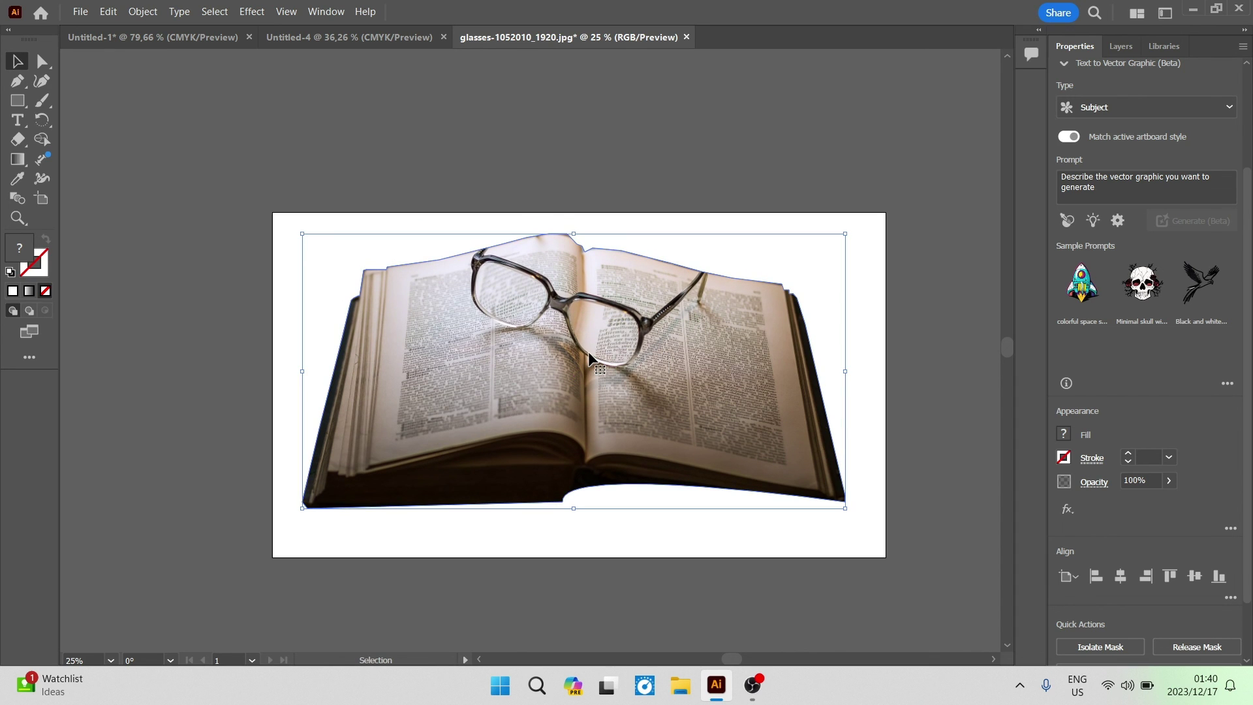